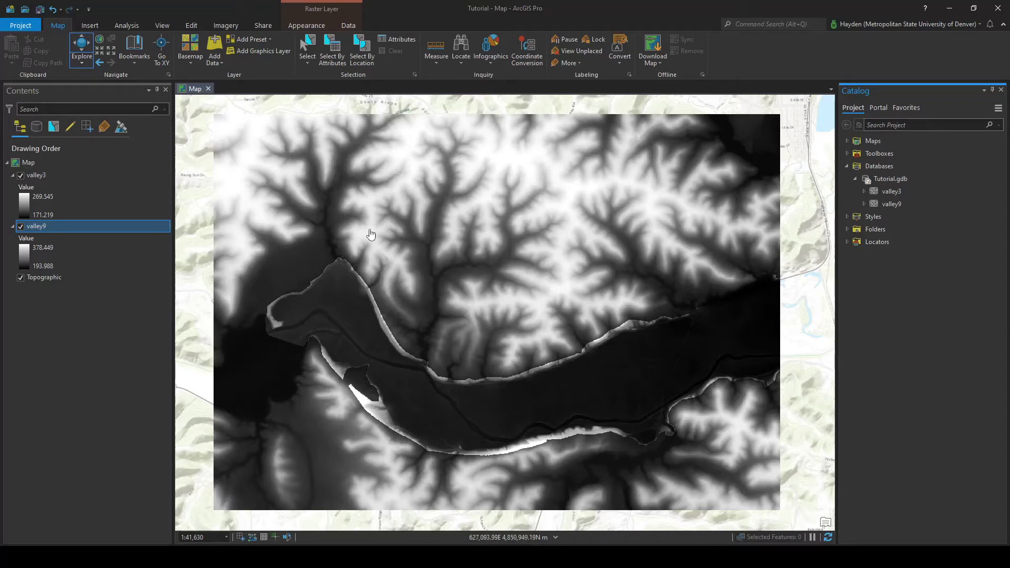
Review valley9's layer properties, noting its 9 m cell size and linear unit, then close them.
right_click(61, 226)
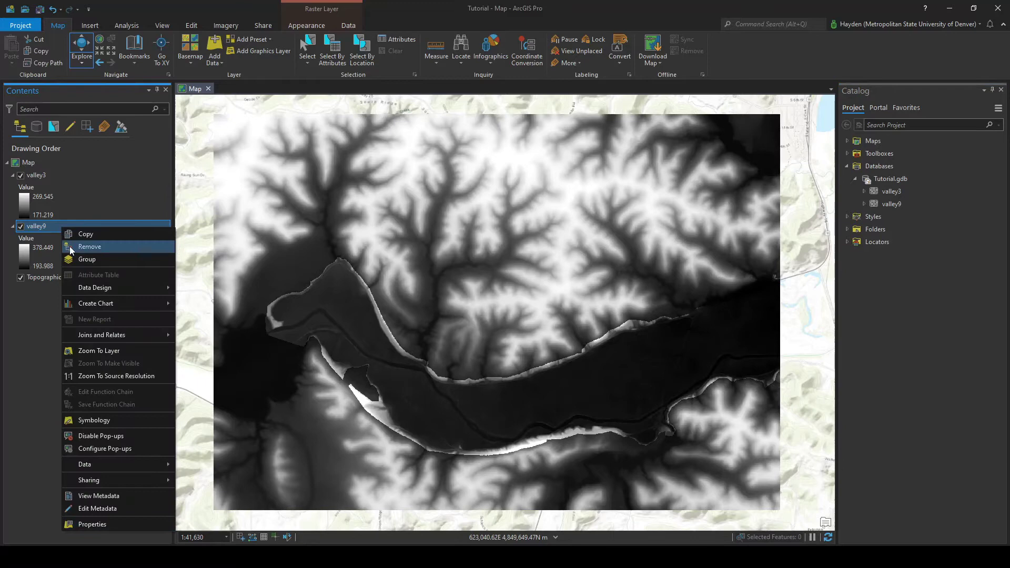
click(98, 524)
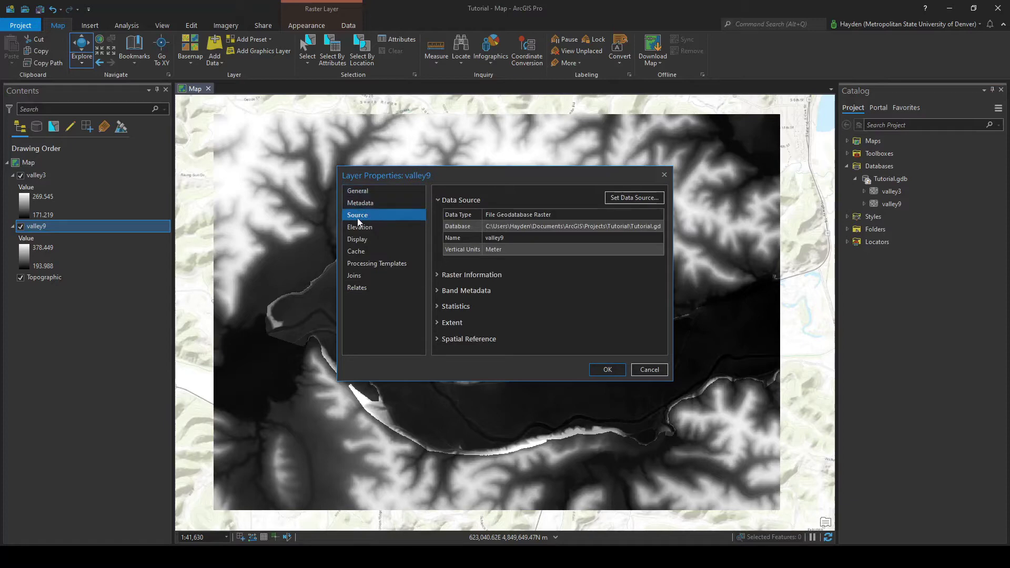
click(436, 276)
scroll(444, 277, down, 1)
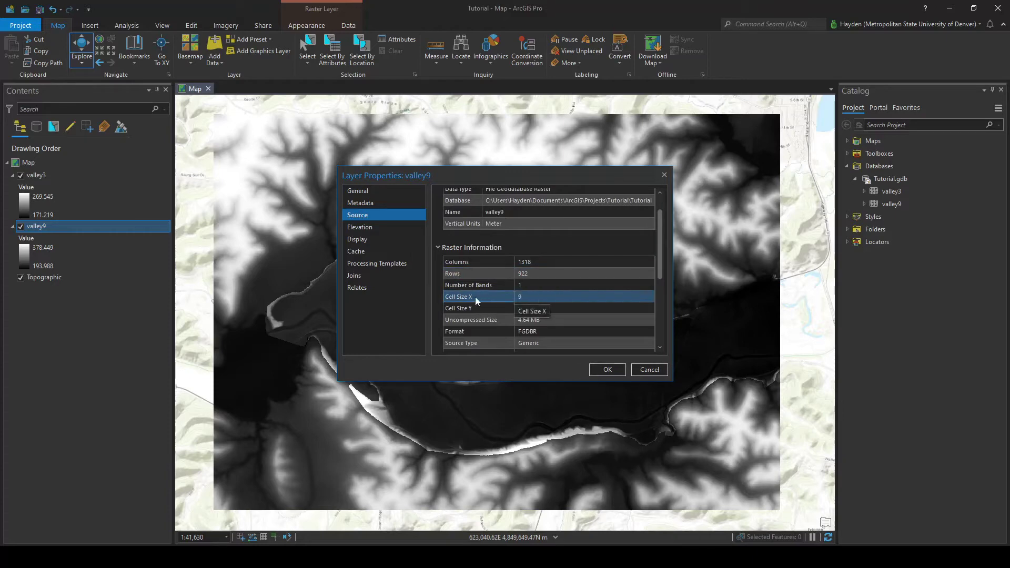
click(523, 298)
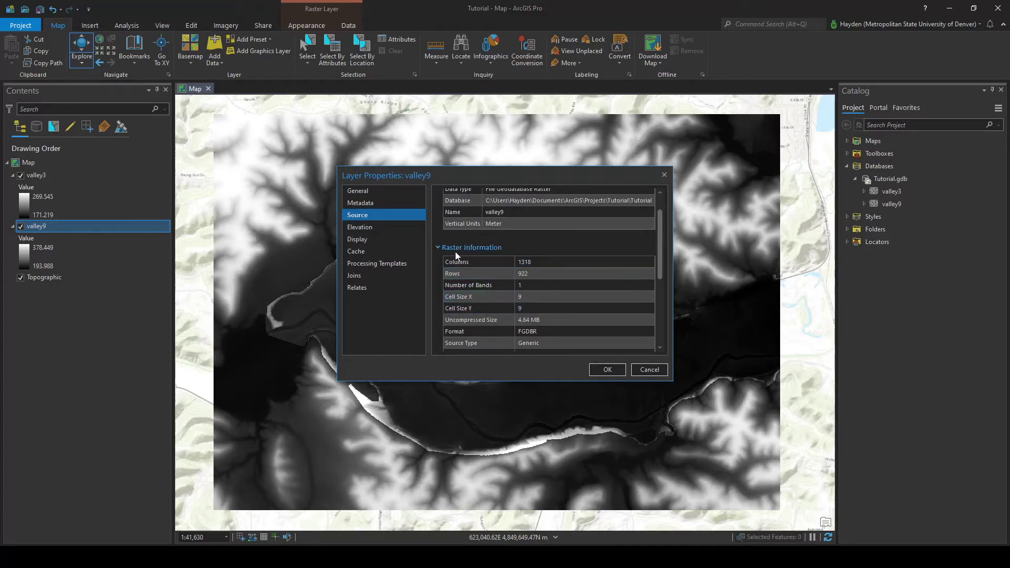
click(440, 249)
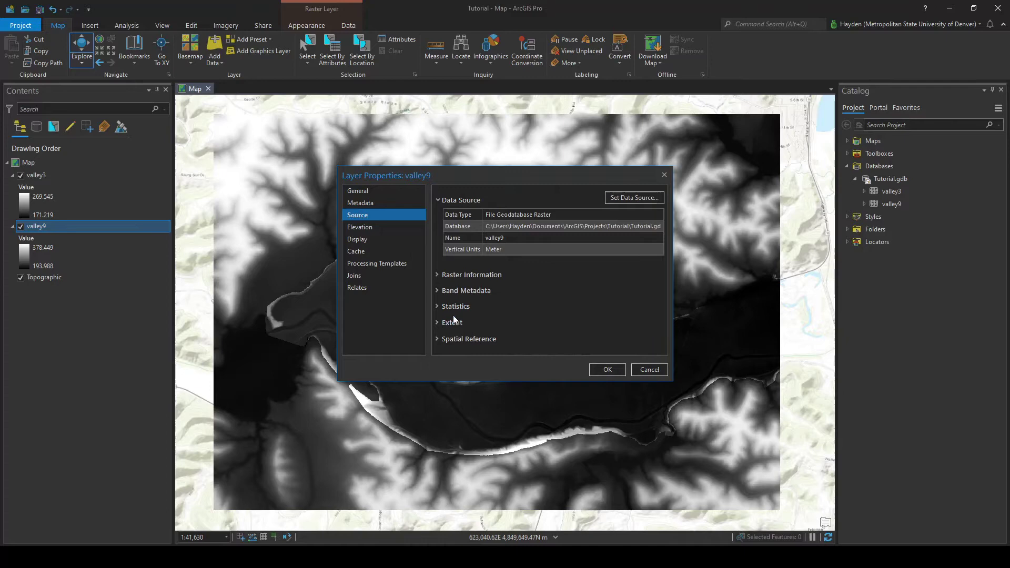
click(436, 339)
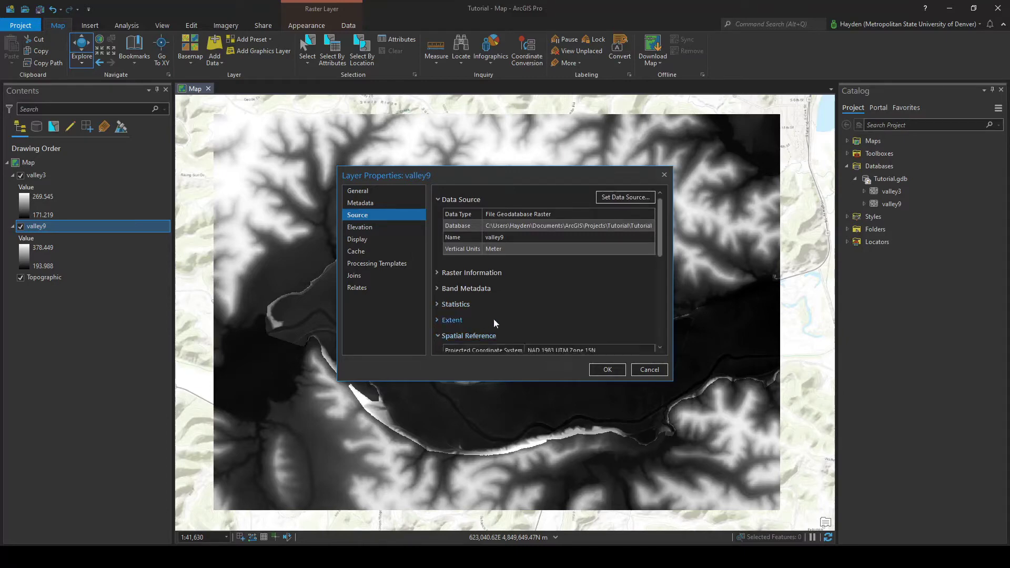
scroll(494, 319, down, 1)
scroll(497, 320, down, 1)
click(536, 283)
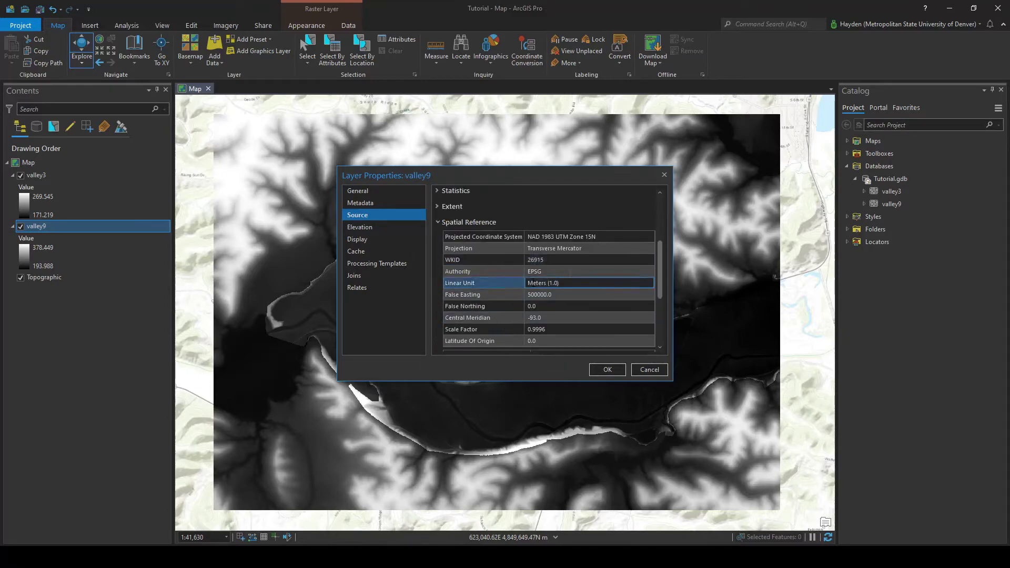
scroll(506, 299, up, 2)
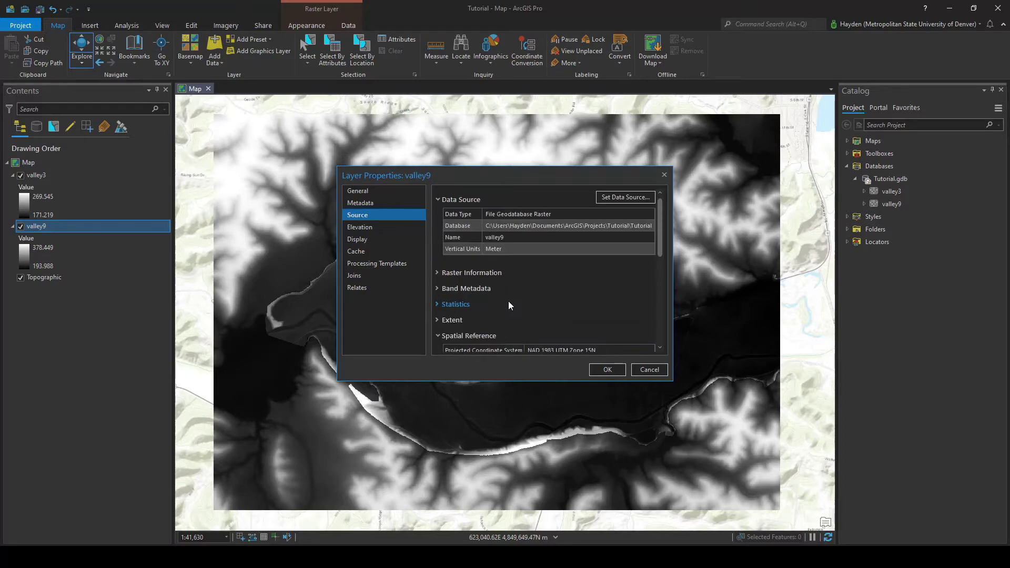
click(642, 370)
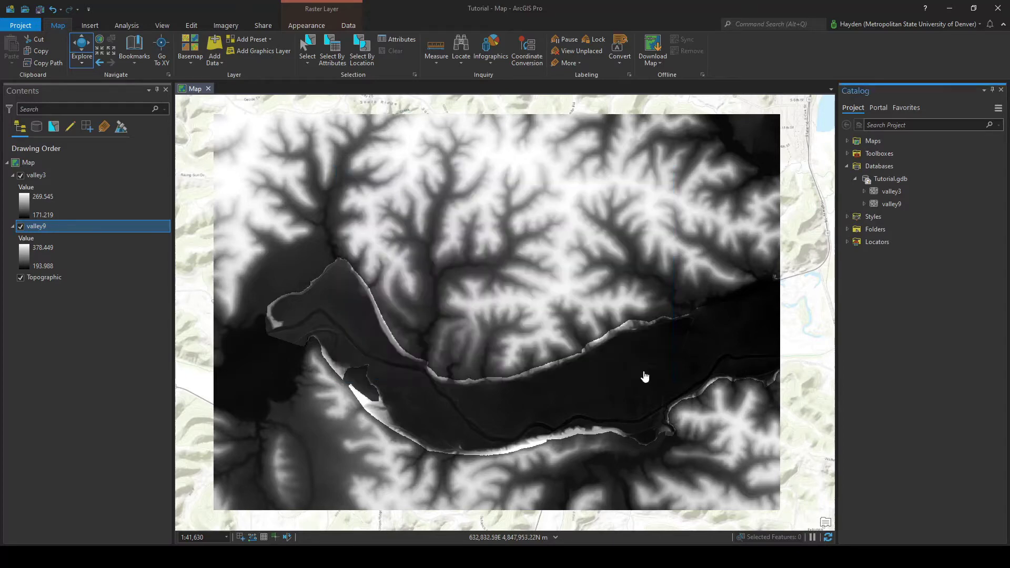
Check valley3's properties for its 3 m cell size and NAD 1983 UTM Zone 15N spatial reference.
right_click(30, 178)
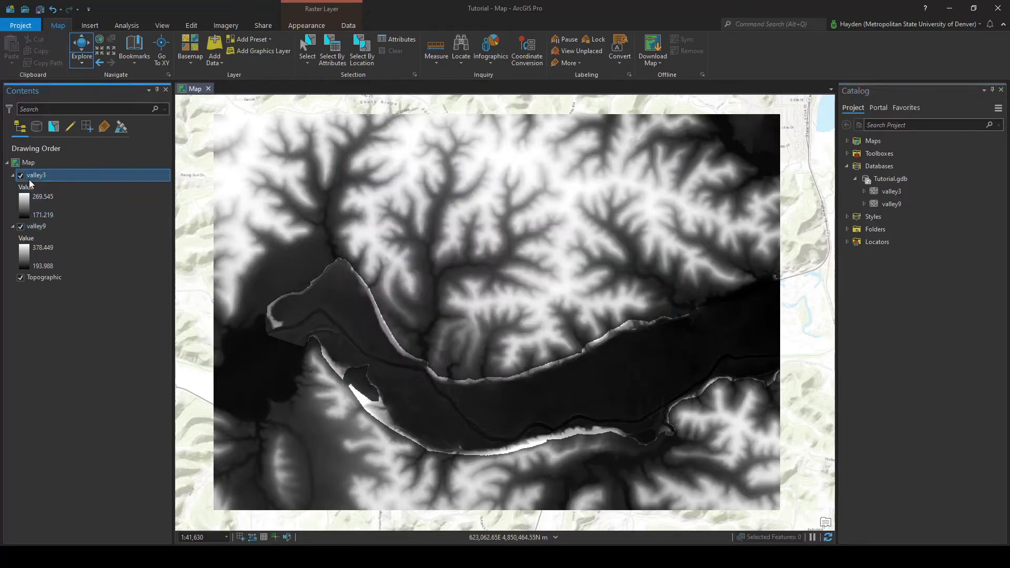
click(74, 475)
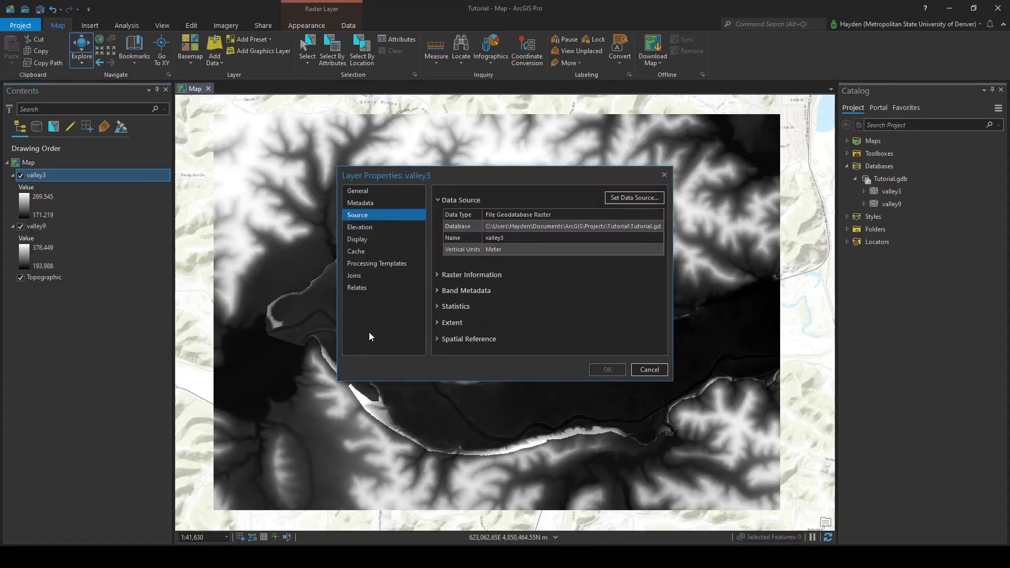
click(440, 274)
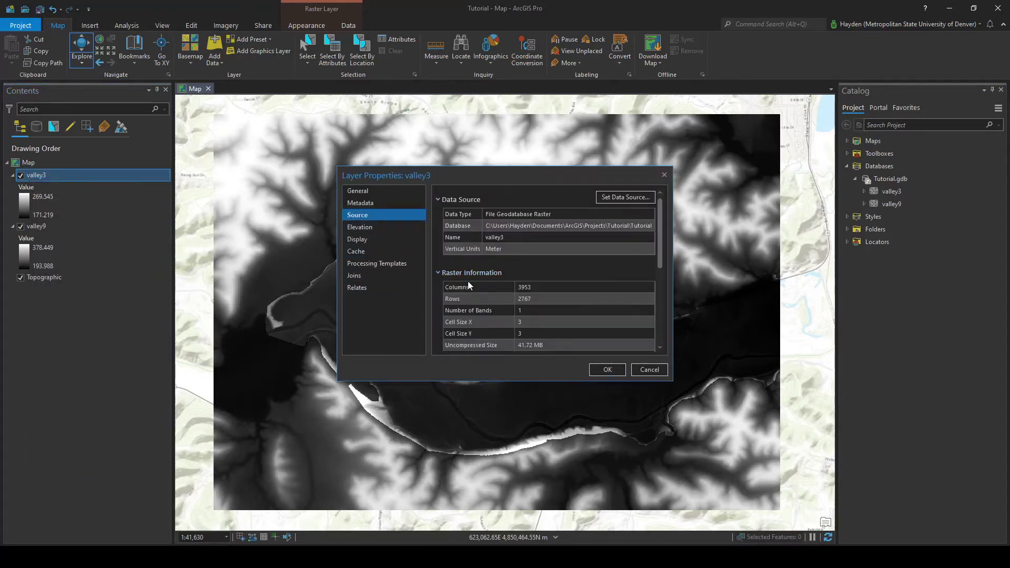
scroll(468, 281, down, 2)
click(519, 258)
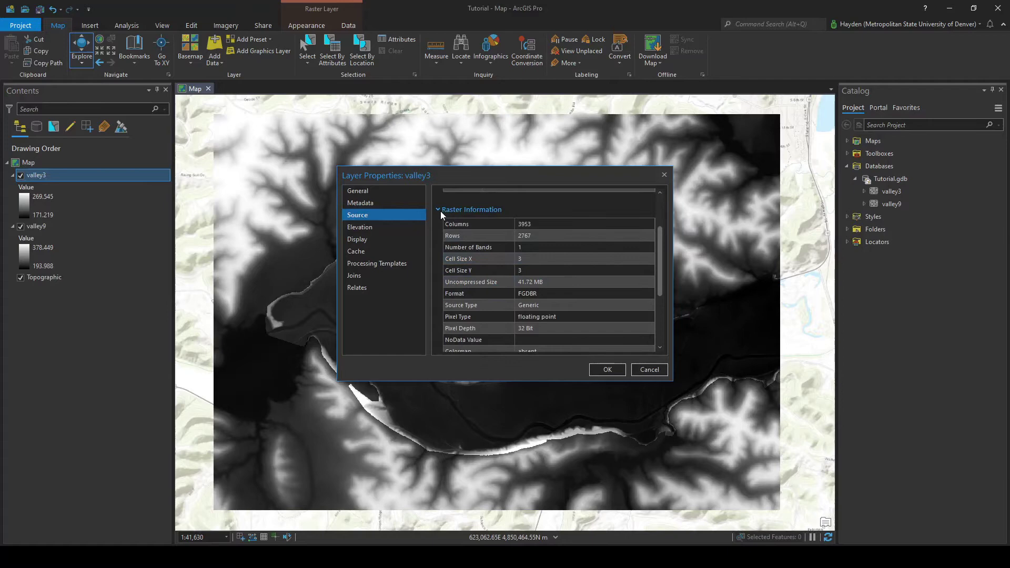
click(436, 208)
click(438, 339)
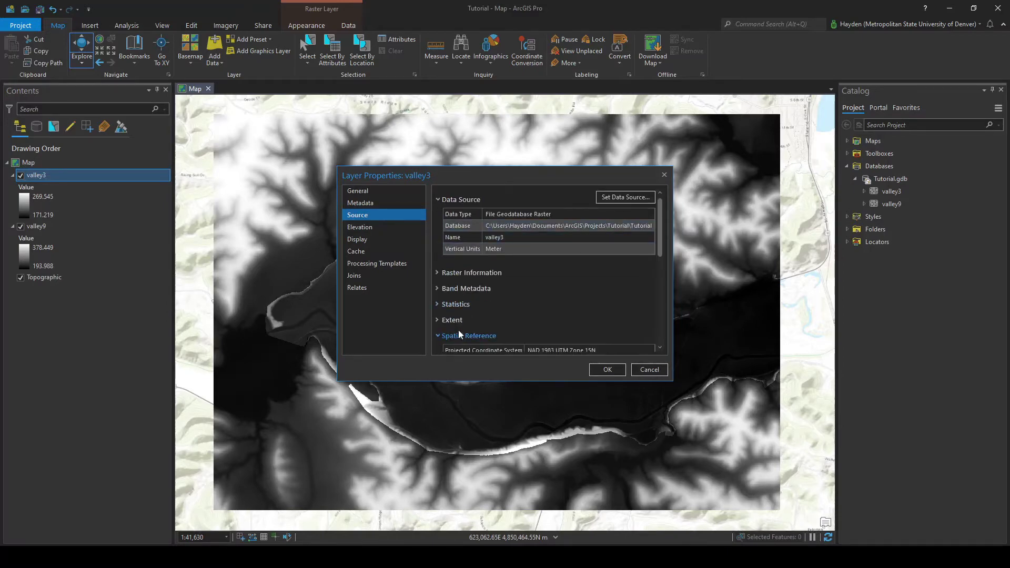
scroll(474, 326, down, 3)
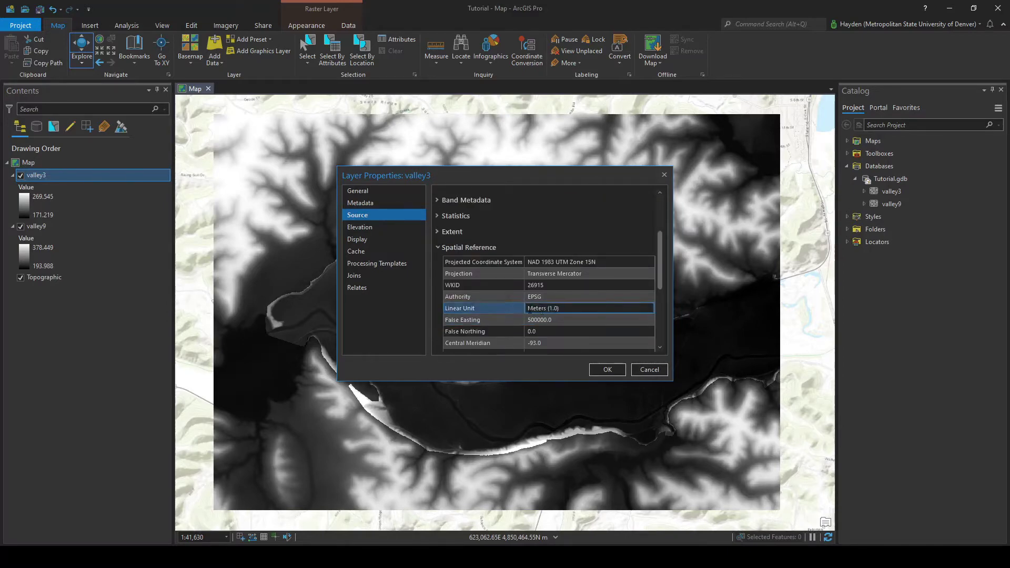
click(538, 311)
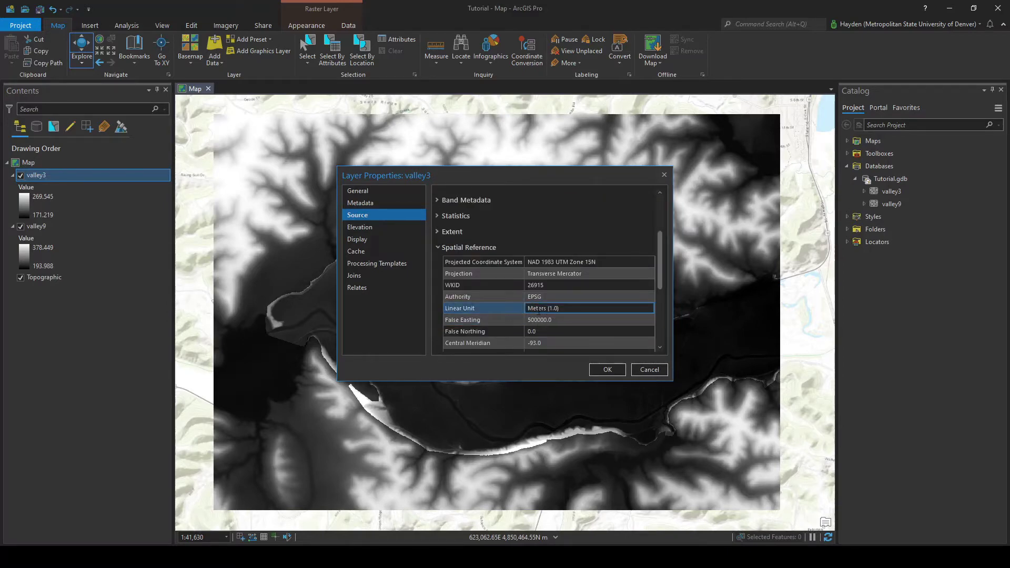
Confirm with OK to close the Layer Properties: valley3 dialog.
click(608, 370)
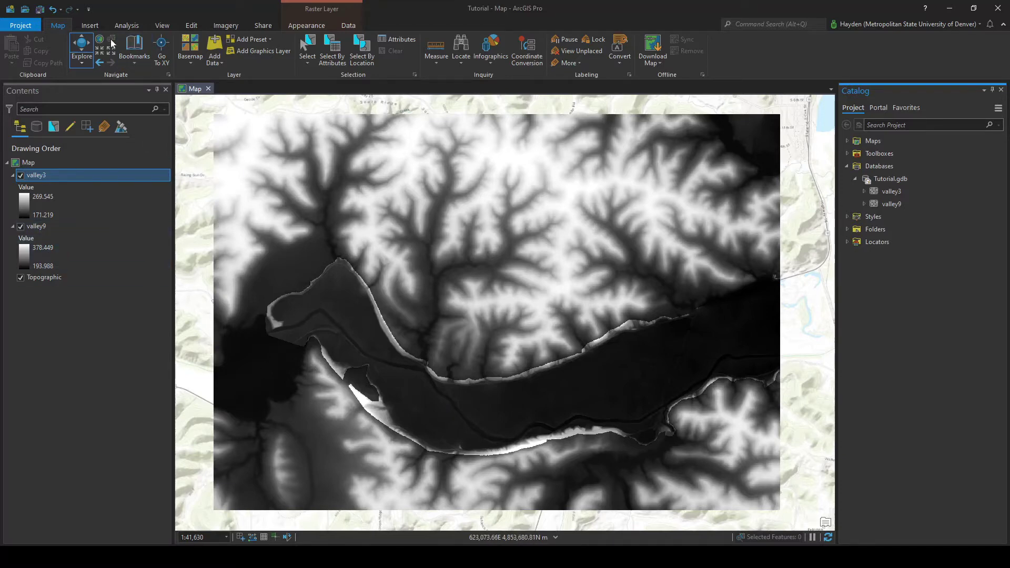
Open the Resample geoprocessing tool with valley9 as the input raster.
click(127, 25)
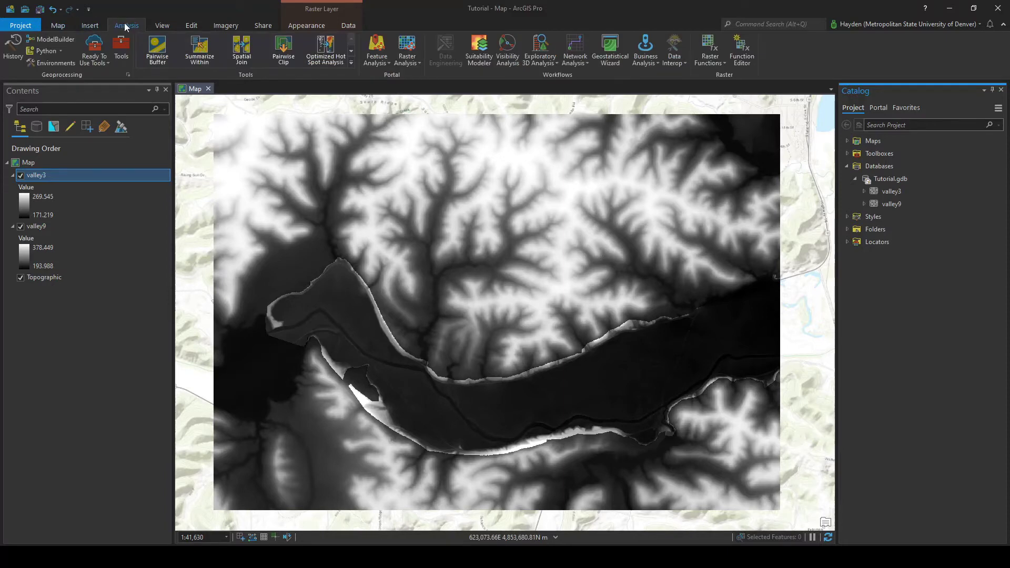
click(121, 49)
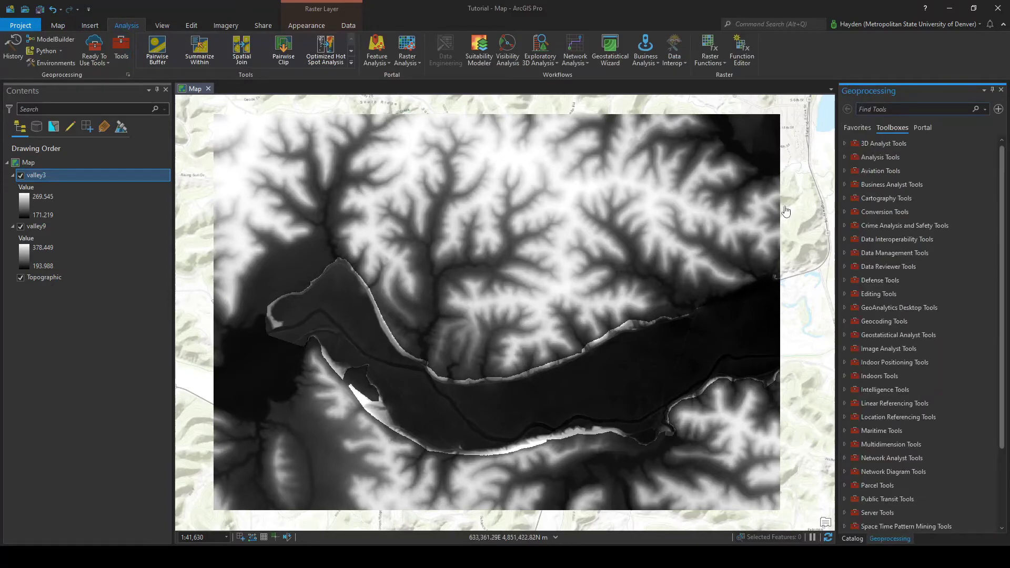
text(resa)
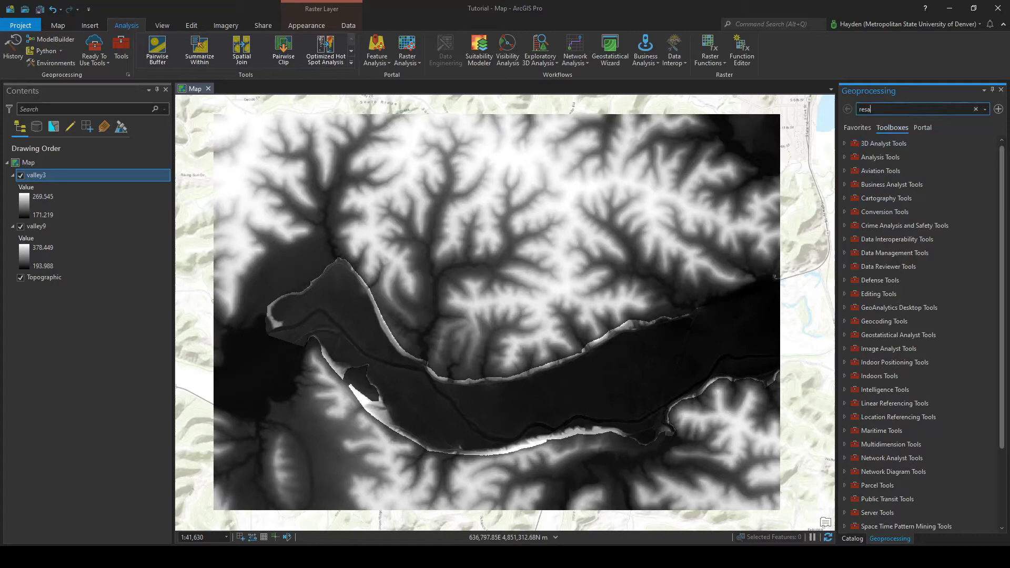
text(mple)
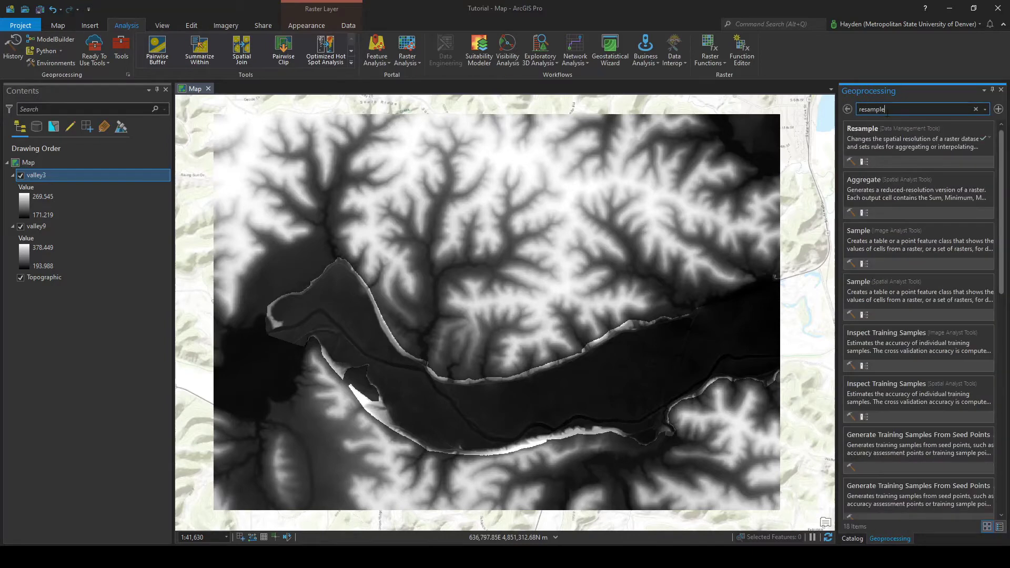
click(860, 129)
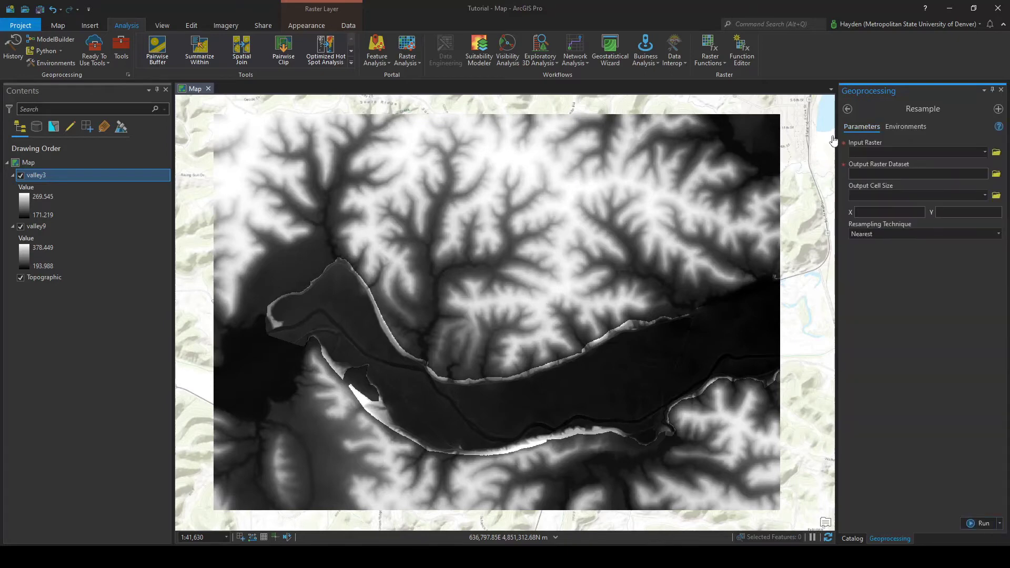
click(997, 152)
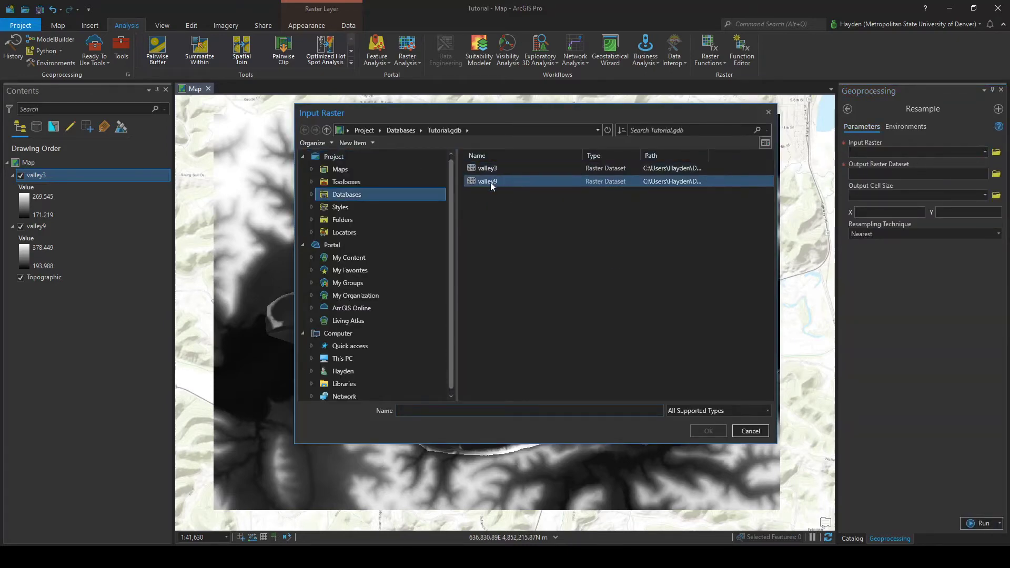
click(490, 182)
click(706, 432)
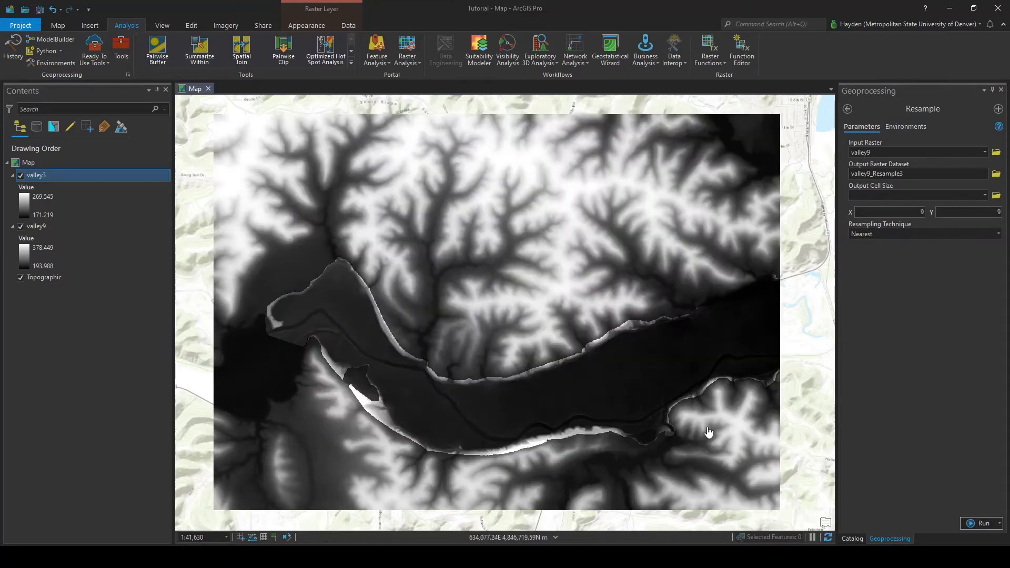
Set cell size to 3, output name valley9_3m, and Bilinear resampling technique.
click(915, 212)
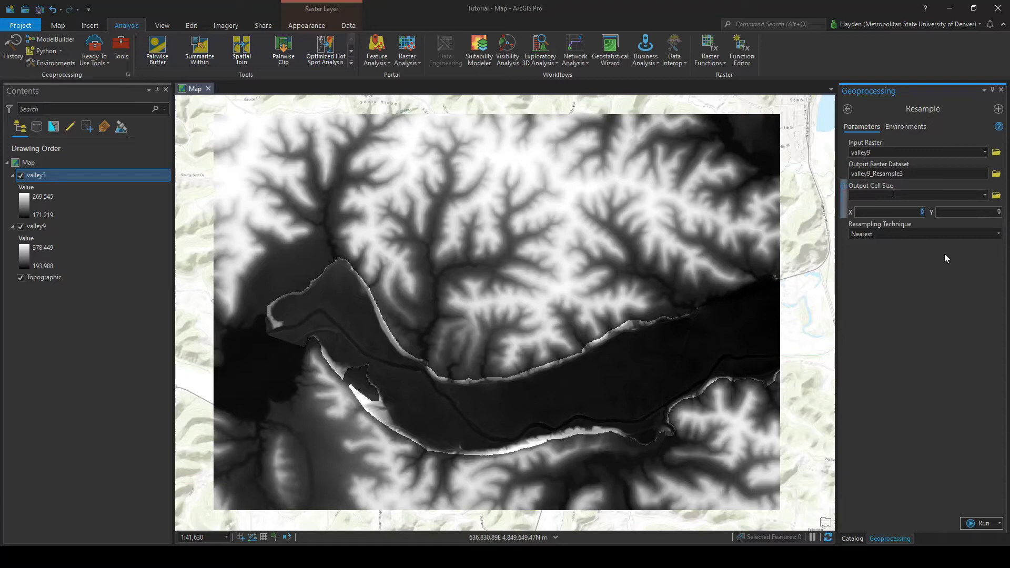
text(3)
key(Tab)
drag(985, 174, 912, 174)
key(Left)
key(Left)
key(Left)
key(Left)
key(Left)
key(Left)
key(Left)
key(Left)
key(Left)
key(Left)
key(Left)
key(Left)
key(Left)
key(Left)
key(Left)
key(Left)
key(Left)
key(Left)
key(Left)
key(Left)
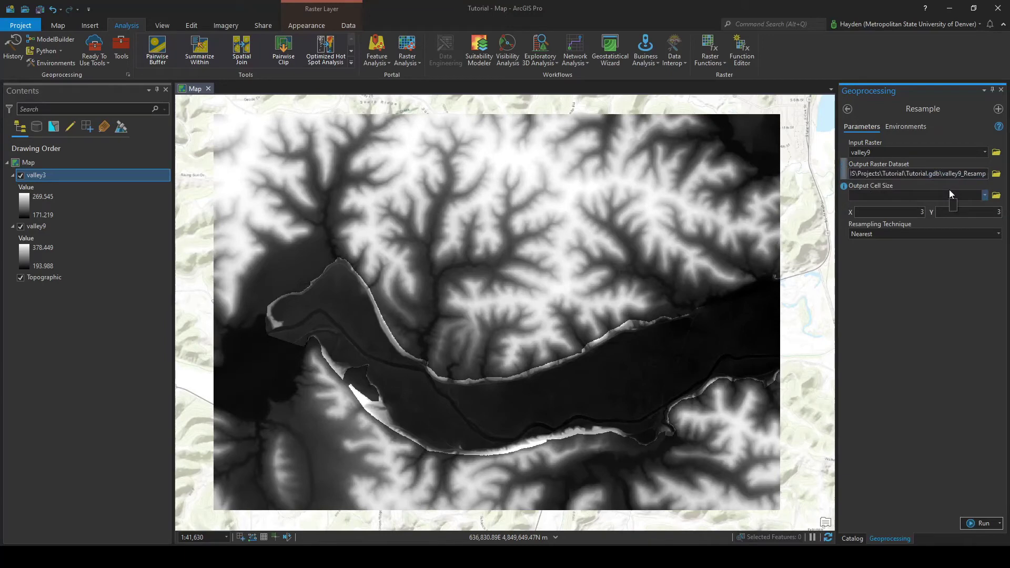
key(Left)
key(Left)
key(Left)
text(3m)
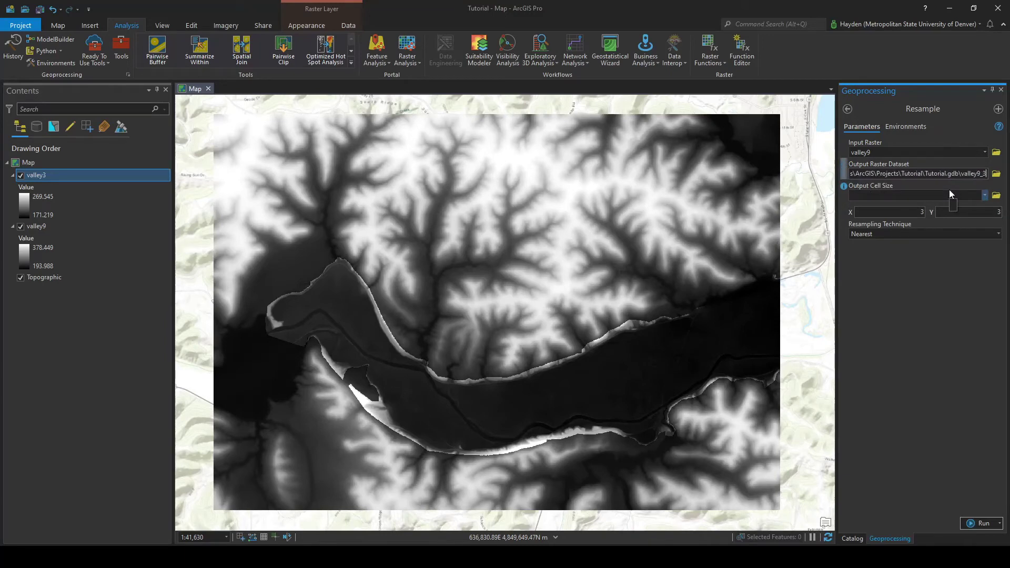
click(913, 280)
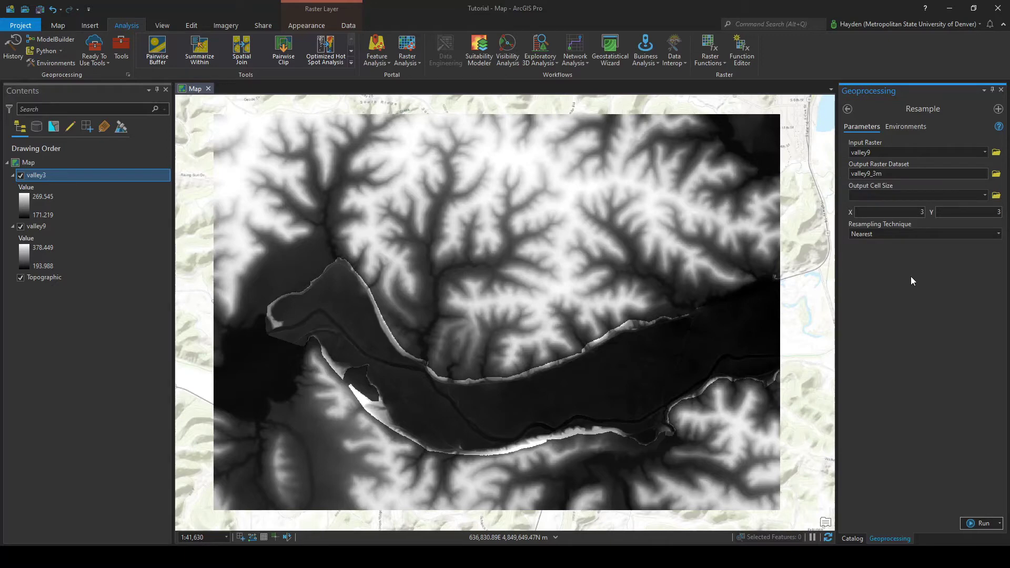
click(998, 234)
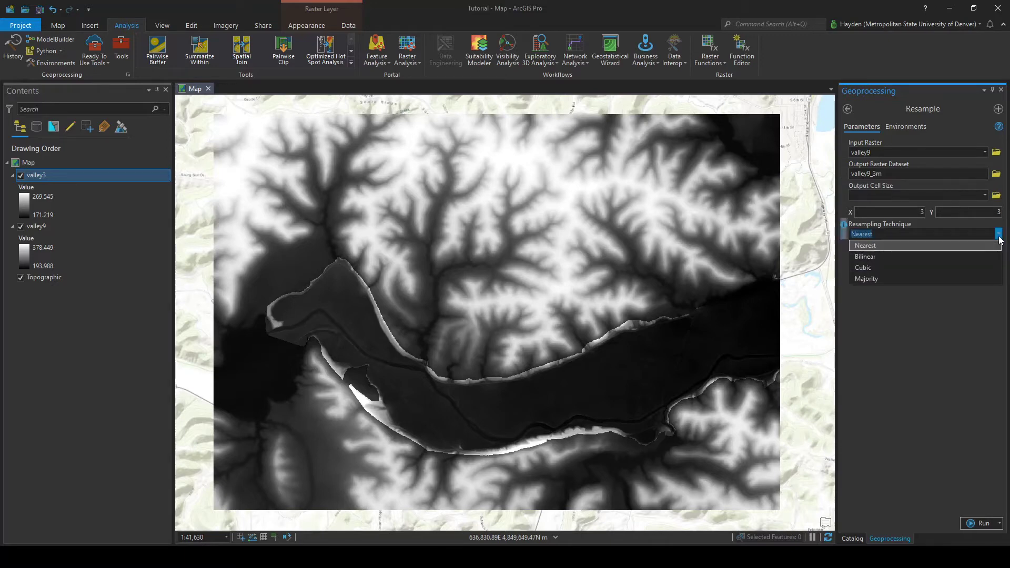
click(872, 257)
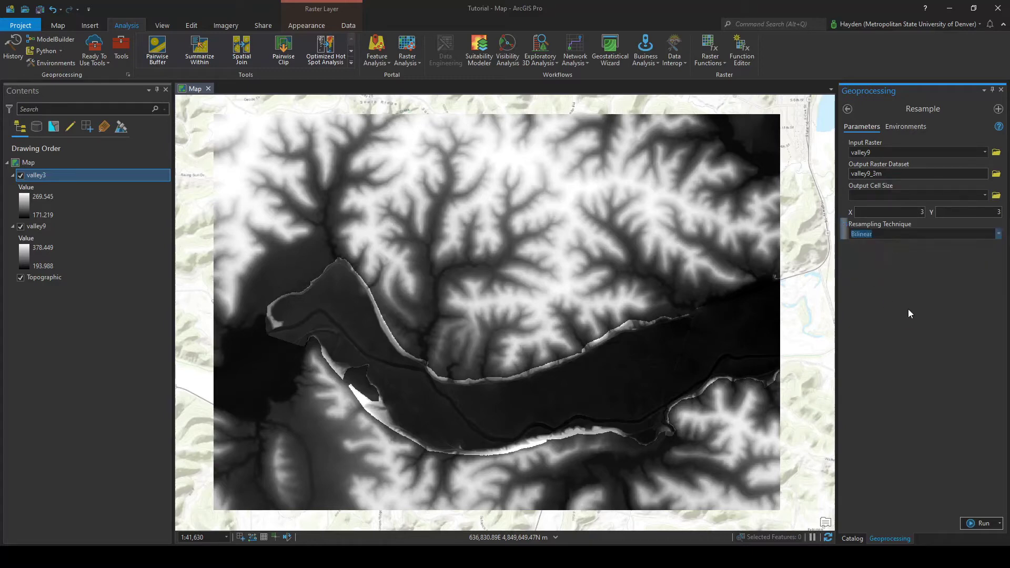
click(899, 281)
Run Resample, move valley9_3m below valley3, and confirm its 3 m cell size.
click(970, 526)
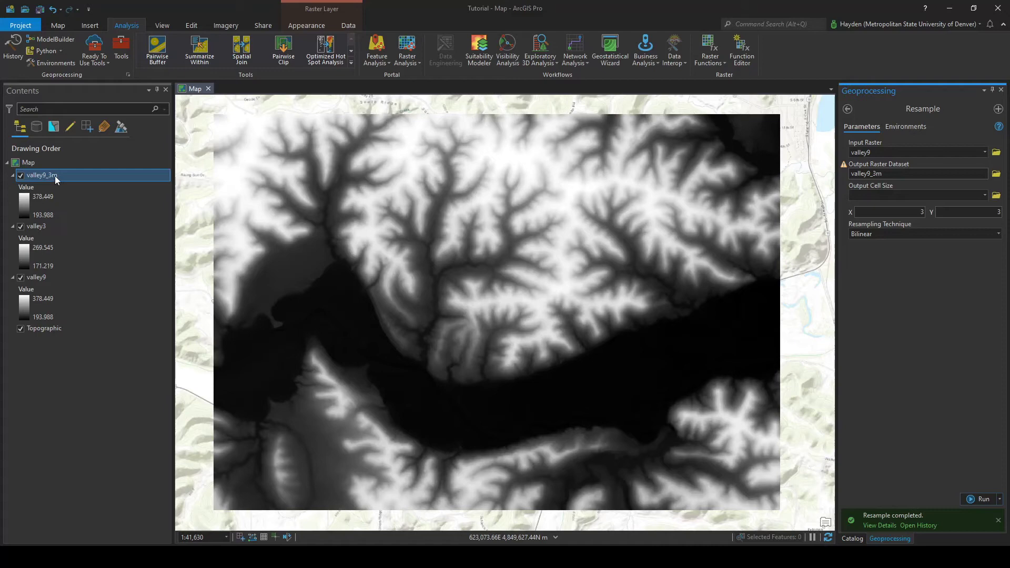
mouse_move(54, 176)
mouse_down()
mouse_move(67, 246)
mouse_move(56, 265)
mouse_up()
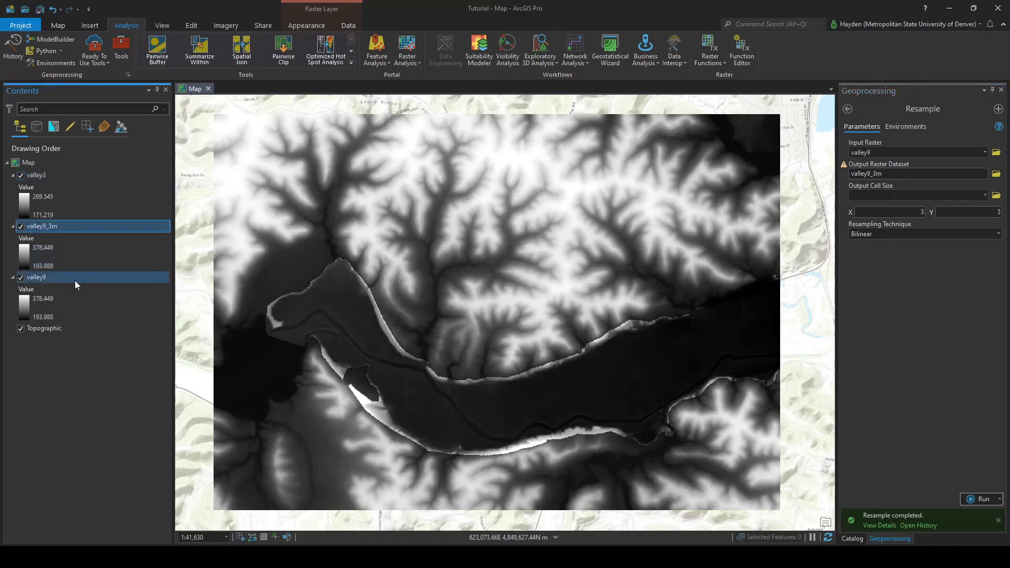
right_click(56, 226)
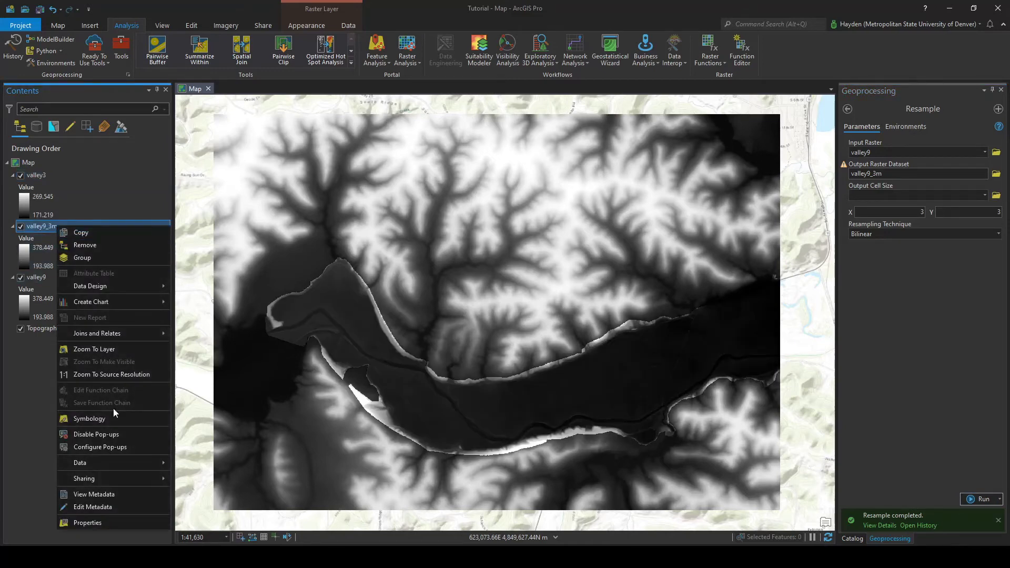
click(95, 522)
click(440, 276)
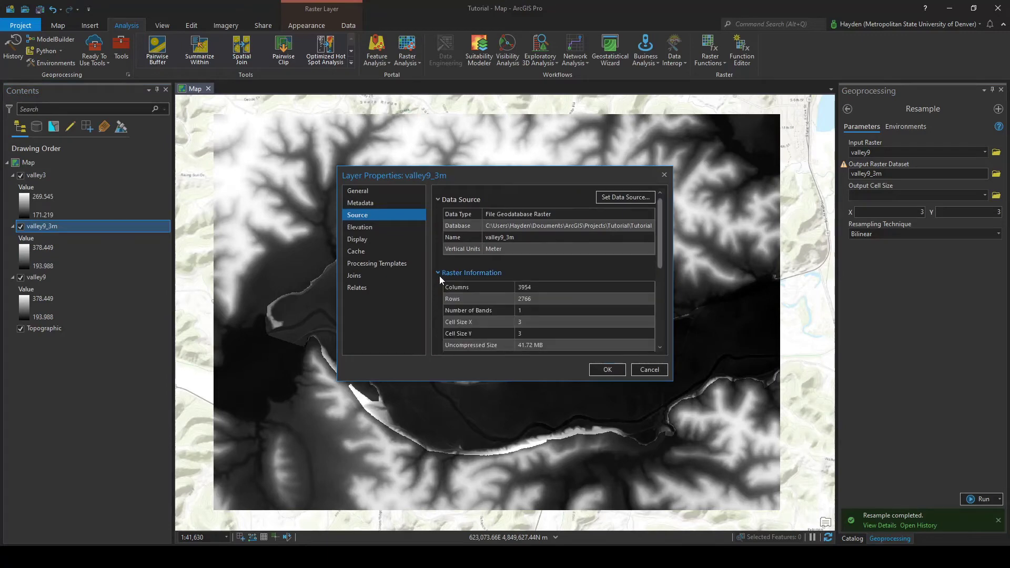
scroll(439, 276, down, 2)
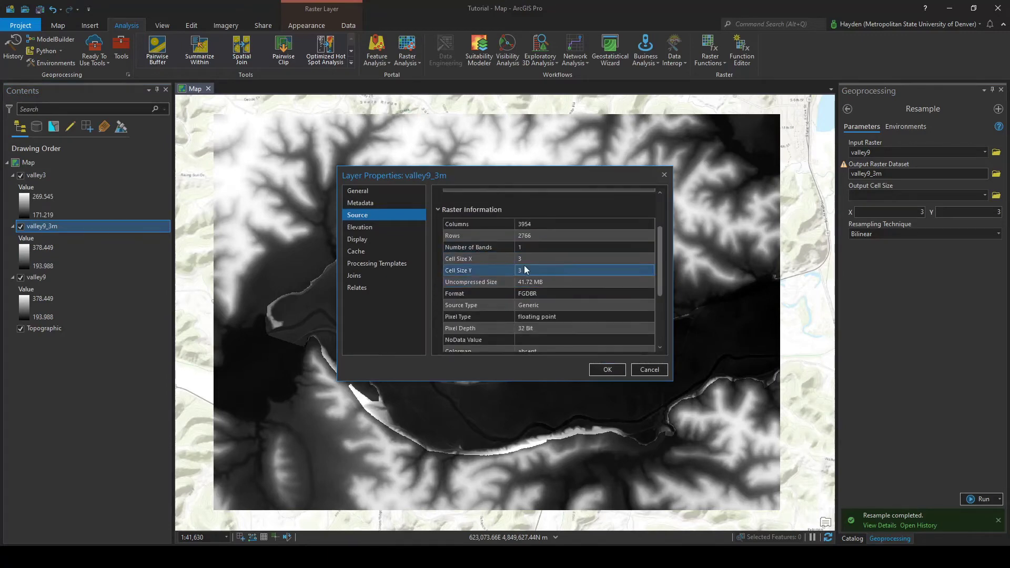
click(607, 368)
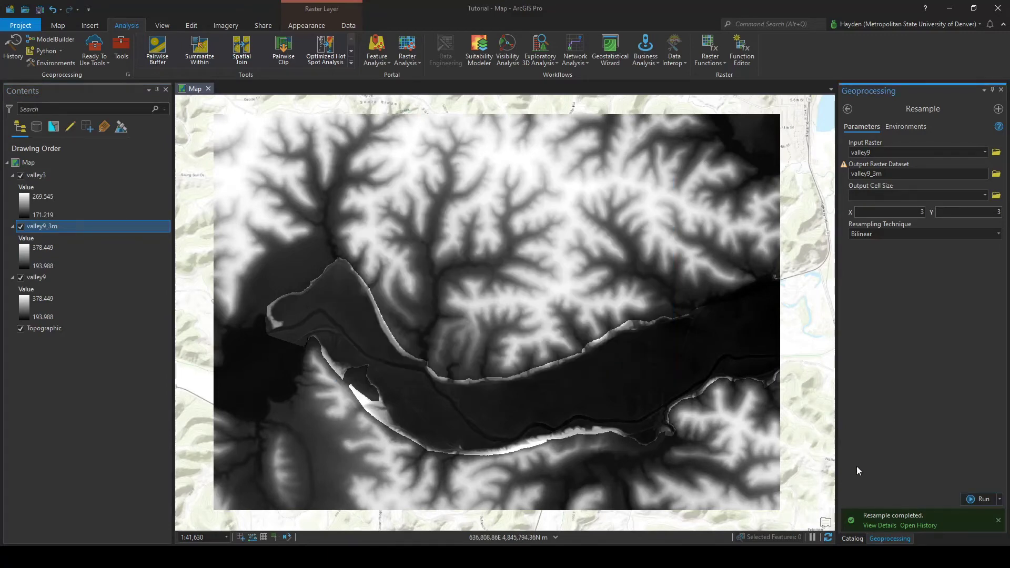
Dismiss the resample completion notice and close the Geoprocessing pane.
click(994, 520)
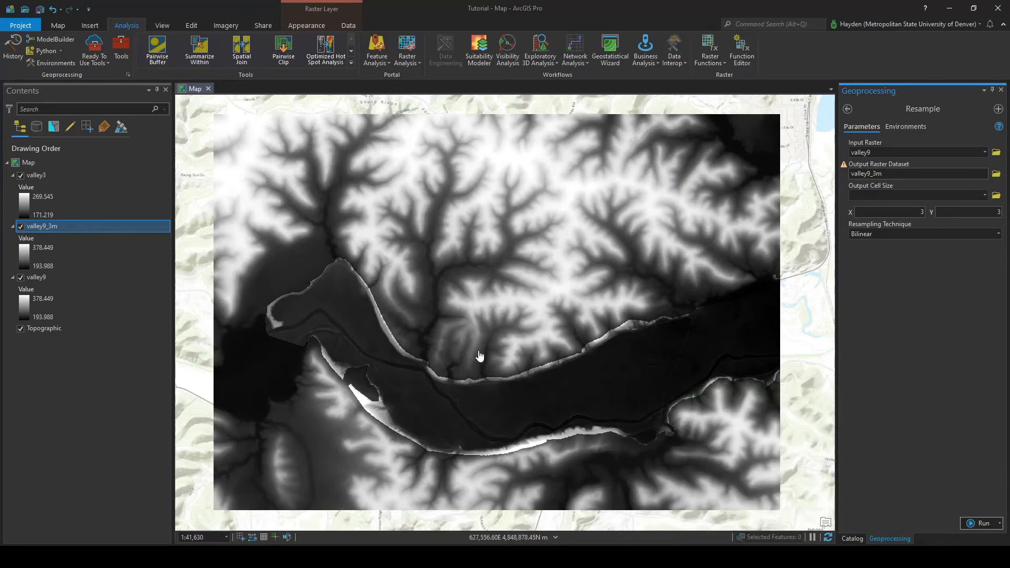
click(1001, 89)
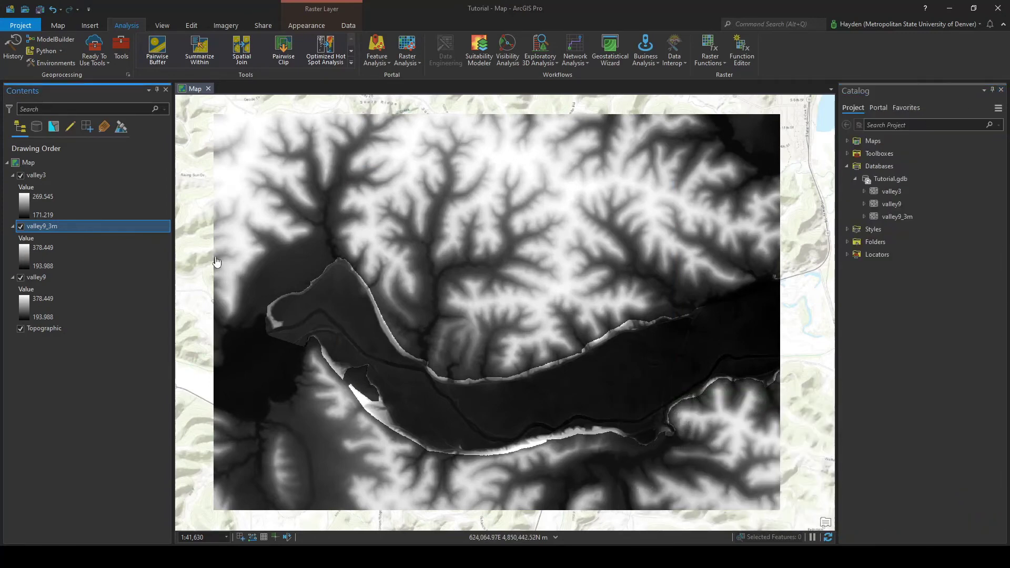
right_click(40, 277)
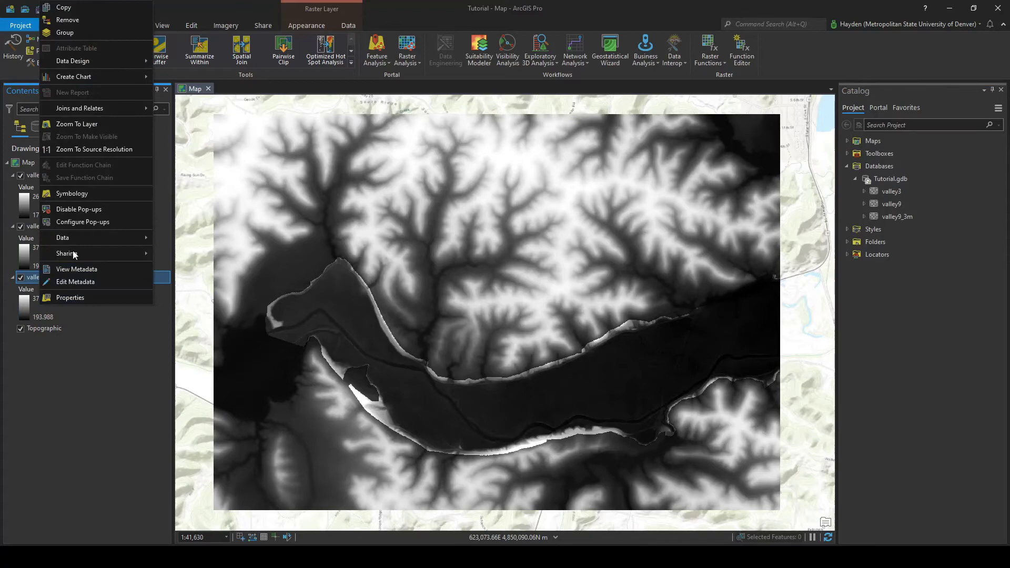
Remove valley9 from the map, then select valley3 in Contents.
click(77, 21)
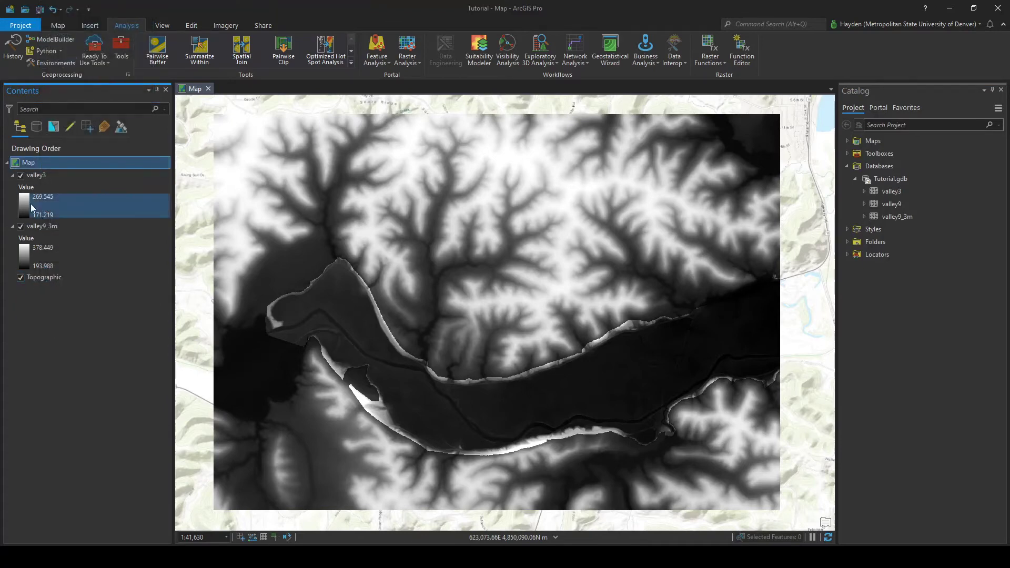
click(50, 228)
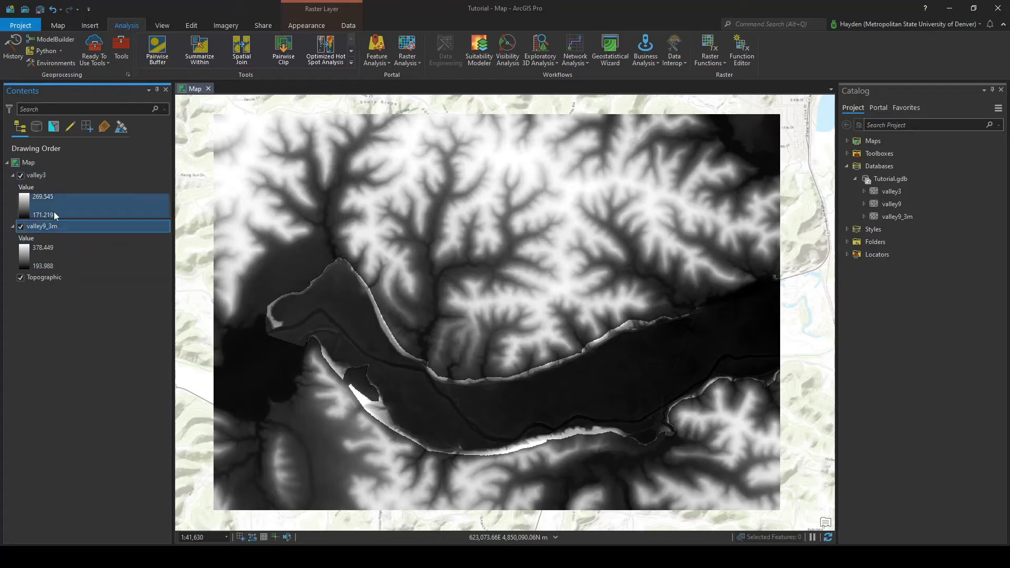
click(43, 174)
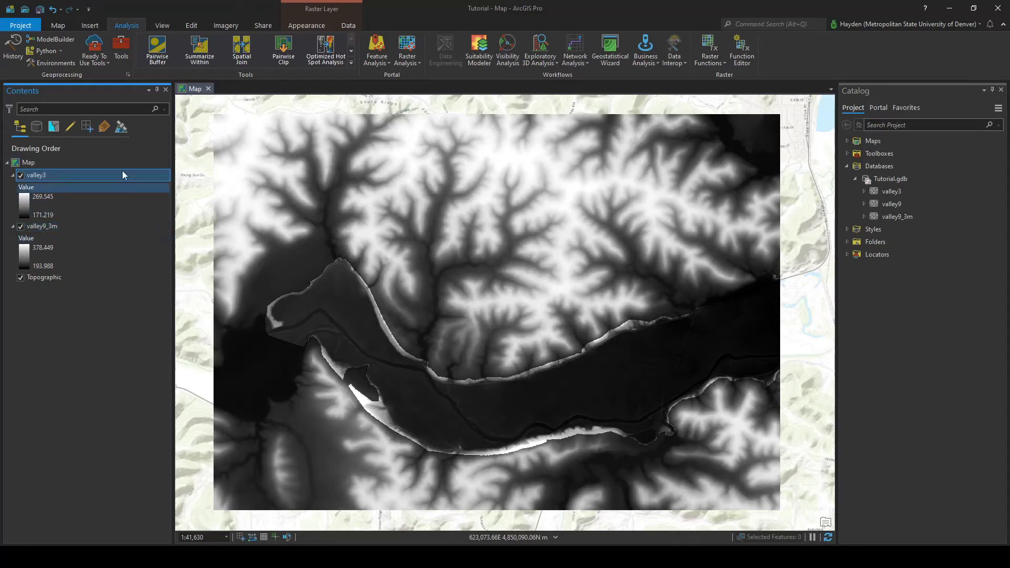
Replace the old search with 'raster calculator' and open the Spatial Analyst Raster Calculator.
click(122, 52)
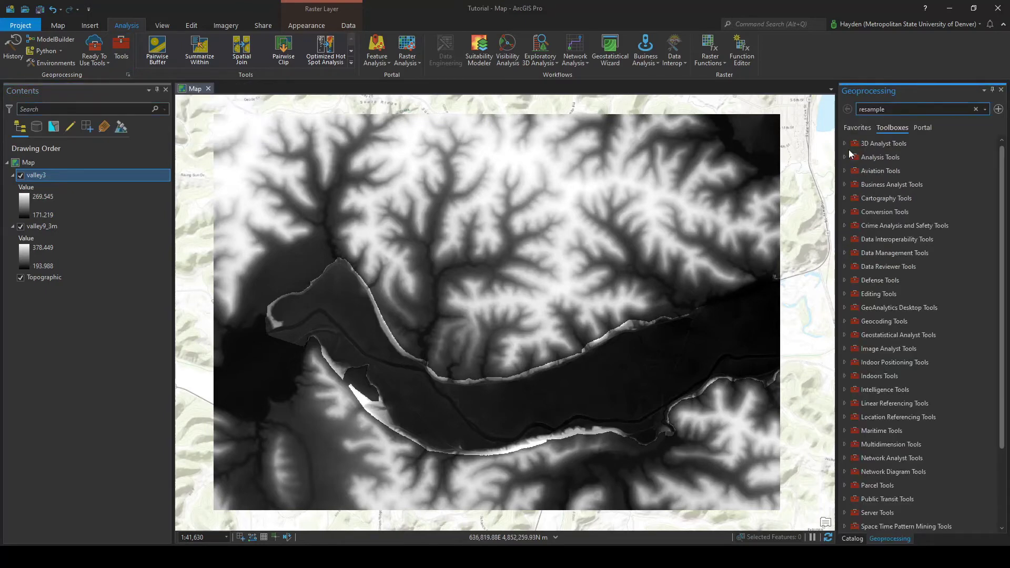
key(ctrl+a)
key(BackSpace)
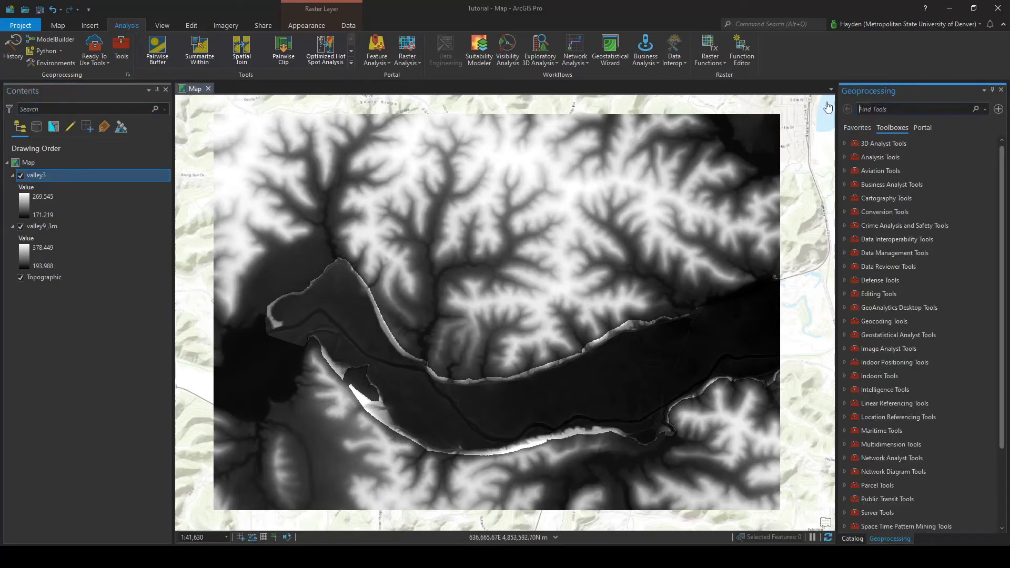
text(raster calcul)
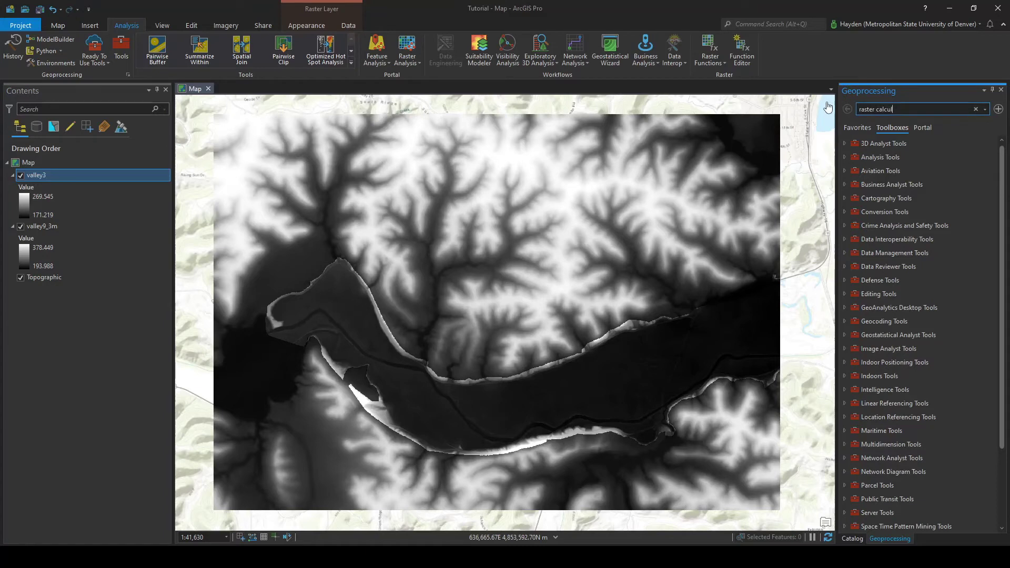
text(ator)
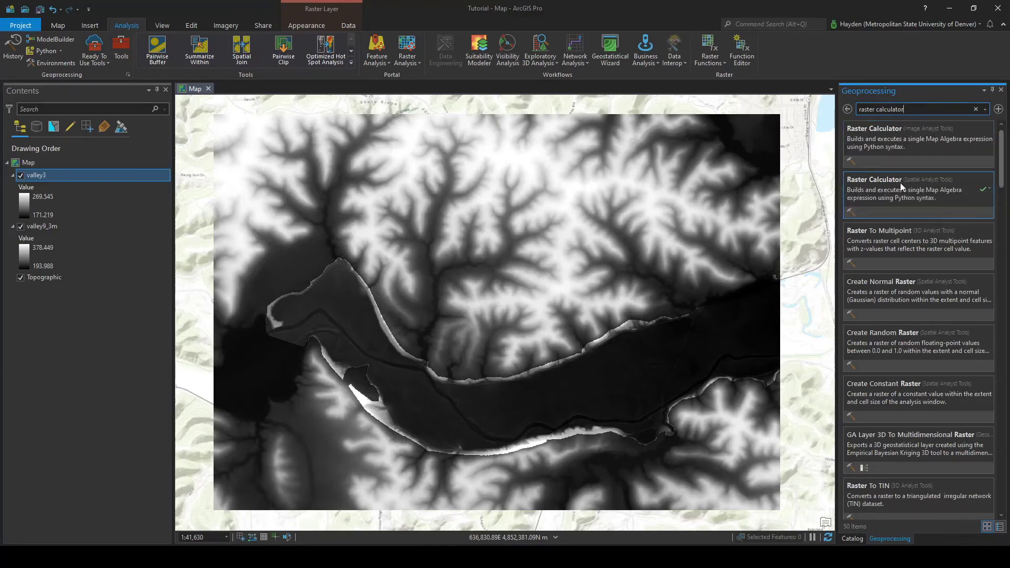
click(873, 178)
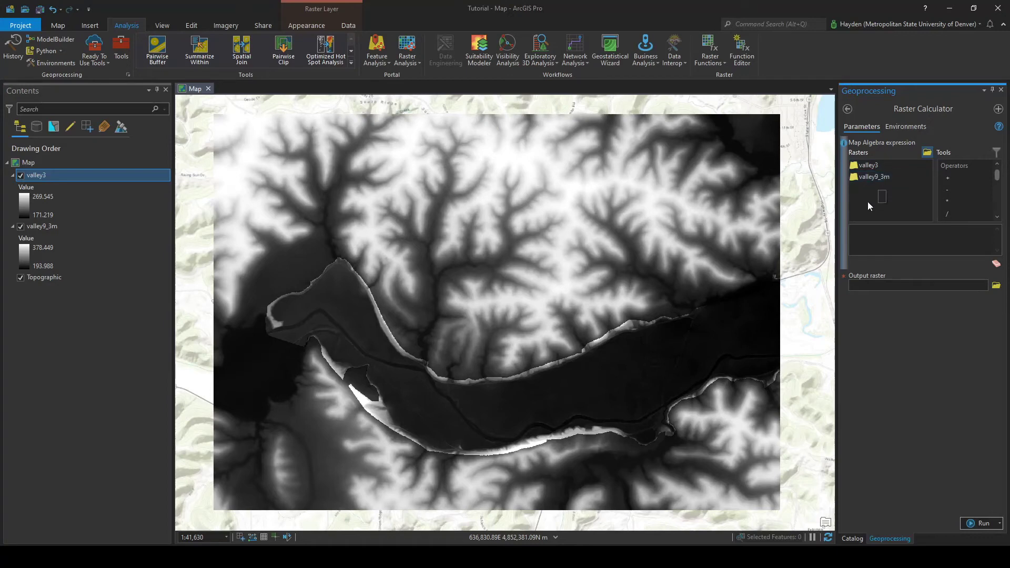
Build 'valley3' + 'valley9_3m', briefly toggle valley3's visibility, then delete the sum.
double_click(871, 164)
double_click(946, 176)
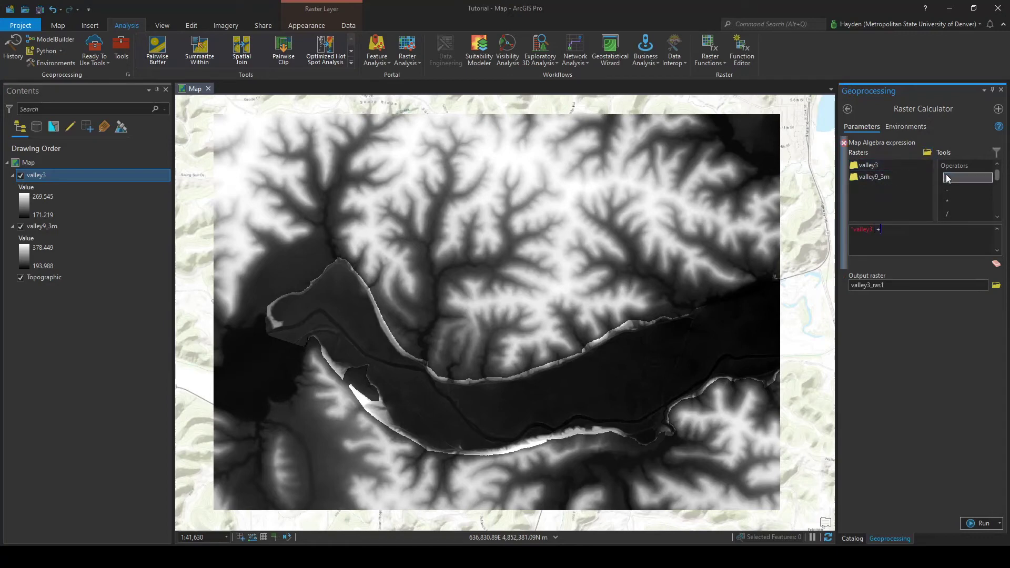
double_click(893, 178)
click(20, 176)
click(21, 176)
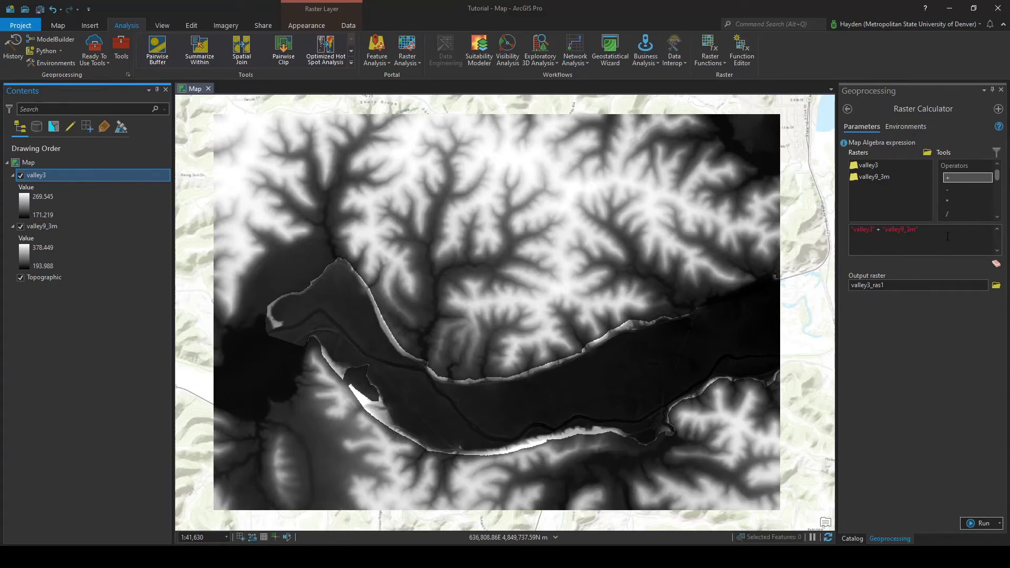
drag(942, 235, 853, 226)
key(BackSpace)
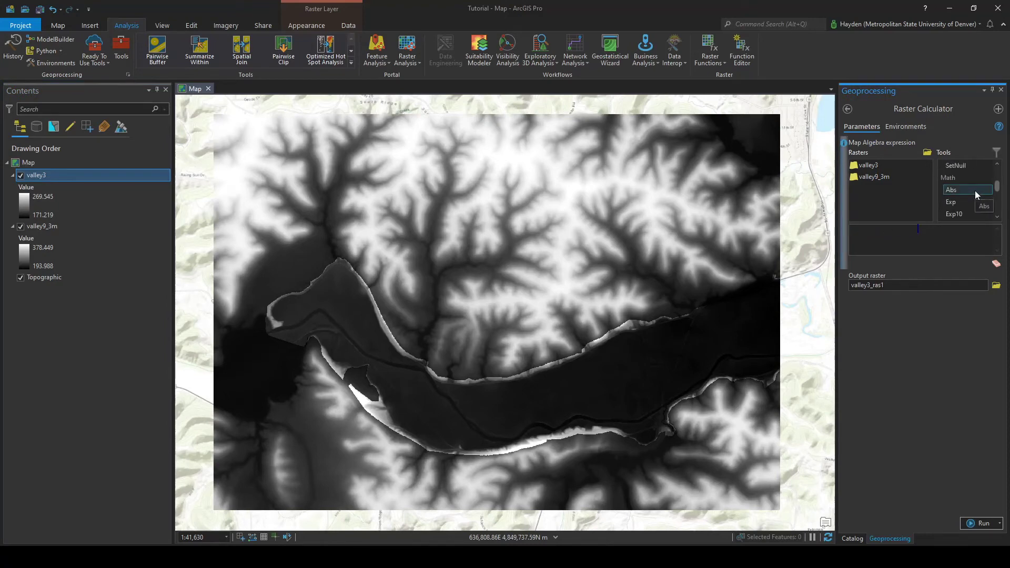
Insert Con and IsNull, then add valley3, valley9_3m and valley3 as arguments.
double_click(963, 178)
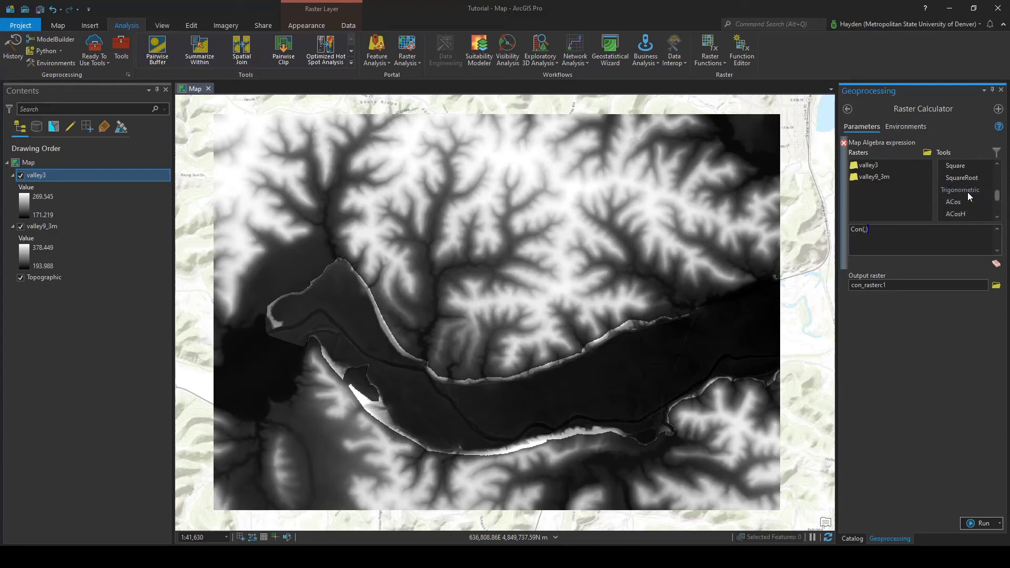
scroll(983, 194, down, 1)
scroll(967, 195, down, 1)
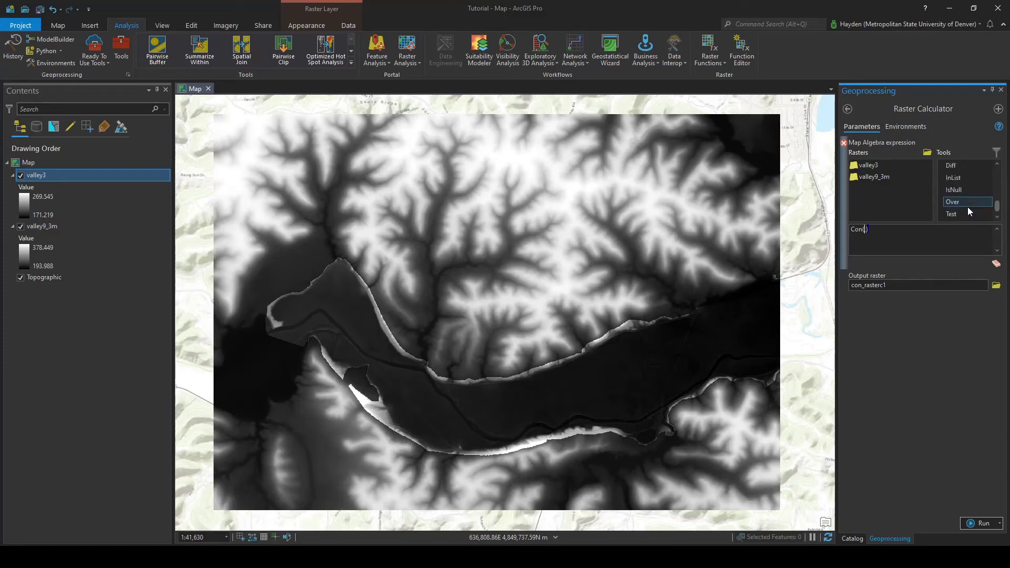
double_click(959, 191)
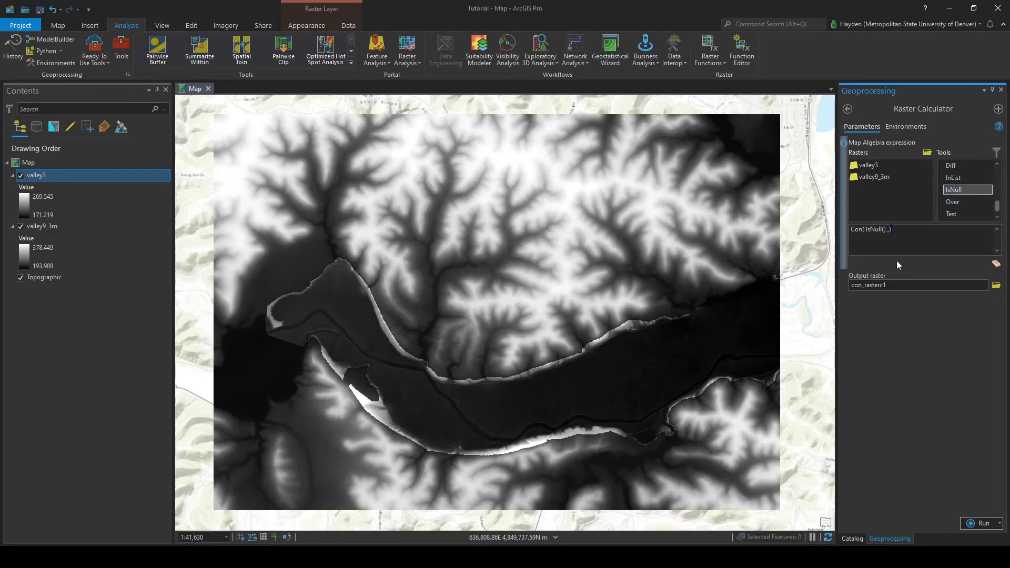
double_click(879, 166)
click(871, 178)
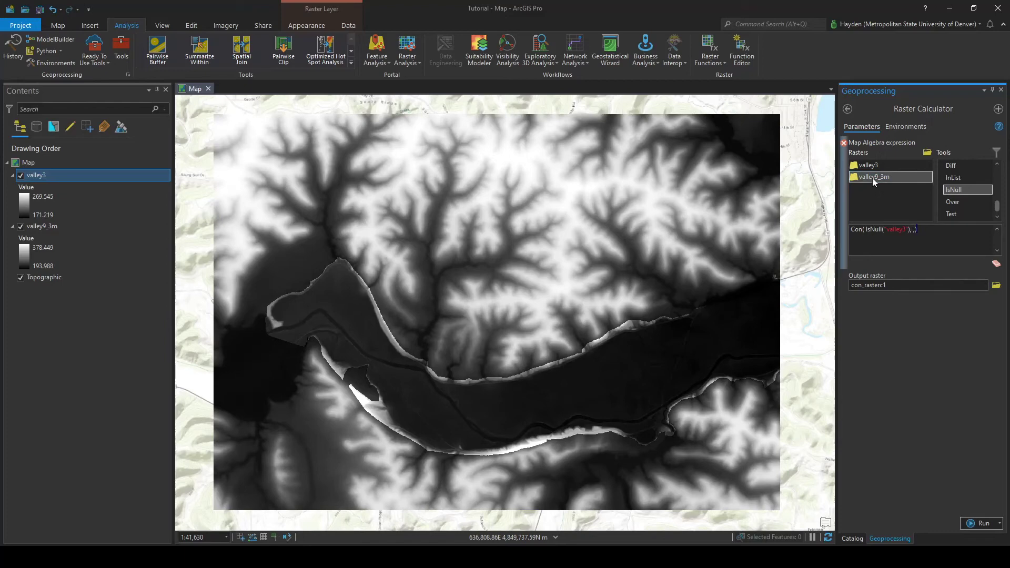
double_click(873, 177)
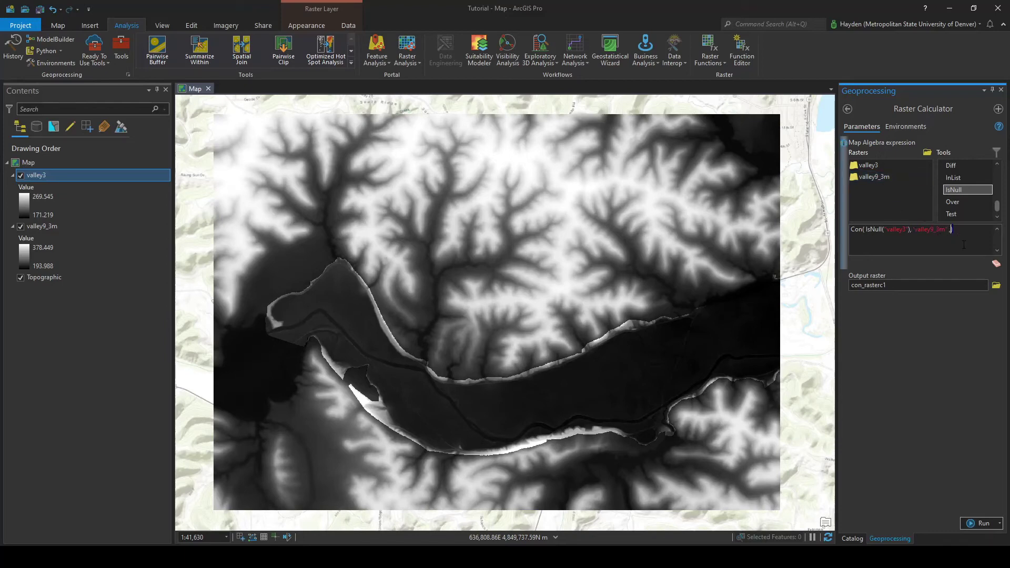
text(,)
double_click(886, 165)
Highlight the Con and IsNull("valley3") parts to explain them, then reveal the output path.
drag(850, 229, 973, 232)
click(973, 235)
drag(867, 229, 890, 231)
drag(883, 232, 908, 233)
click(907, 232)
drag(866, 229, 947, 230)
click(950, 241)
drag(867, 229, 905, 229)
click(911, 244)
drag(867, 229, 981, 233)
click(889, 229)
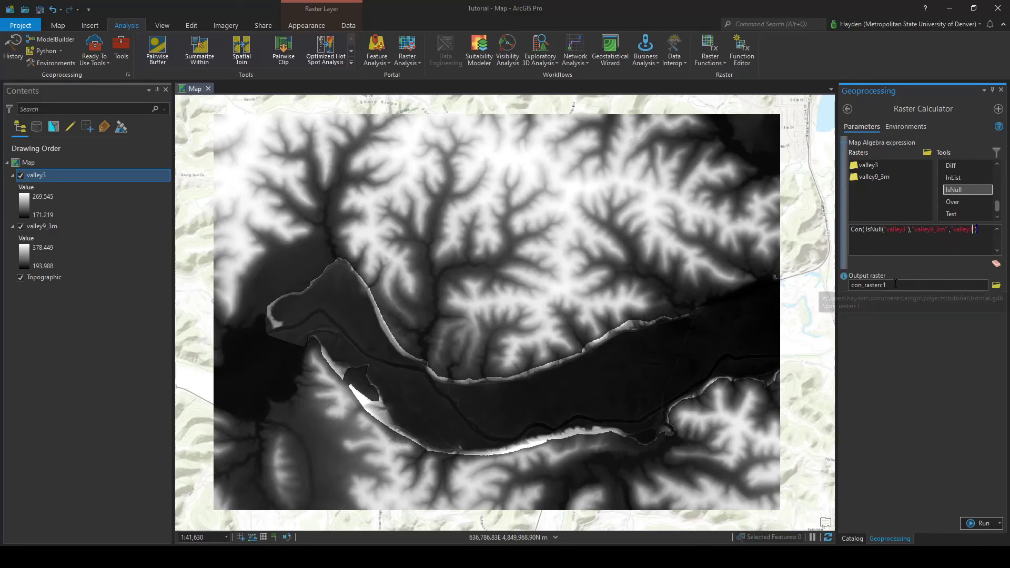
drag(879, 284, 971, 291)
Name the output valleyDEM, run Raster Calculator, and close the Geoprocessing pane.
click(980, 287)
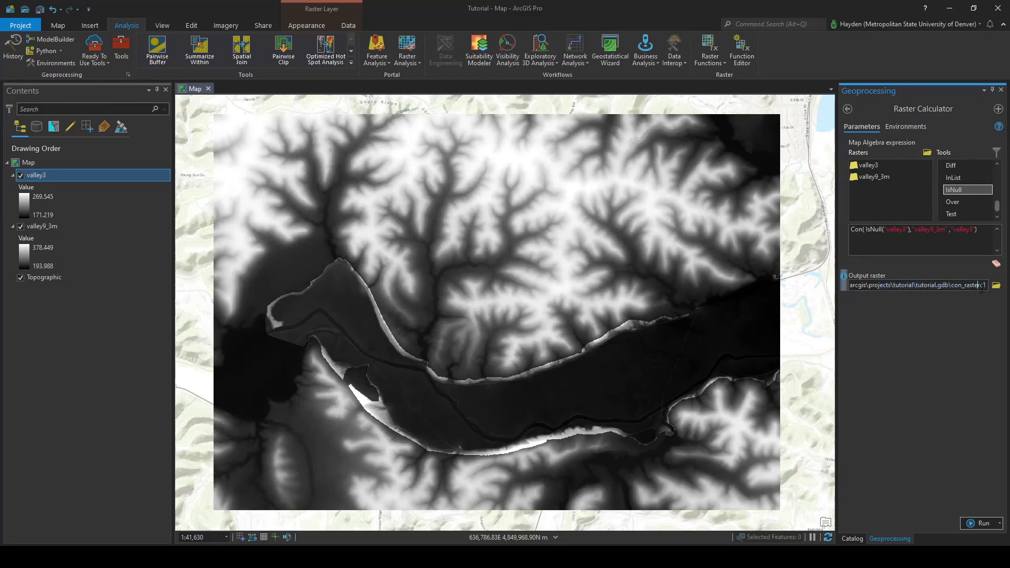
key(BackSpace)
key(BackSpace)
key(BackSpace)
key(BackSpace)
key(BackSpace)
key(BackSpace)
key(BackSpace)
key(BackSpace)
key(BackSpace)
key(BackSpace)
key(BackSpace)
key(BackSpace)
text(valleyDEM)
click(966, 523)
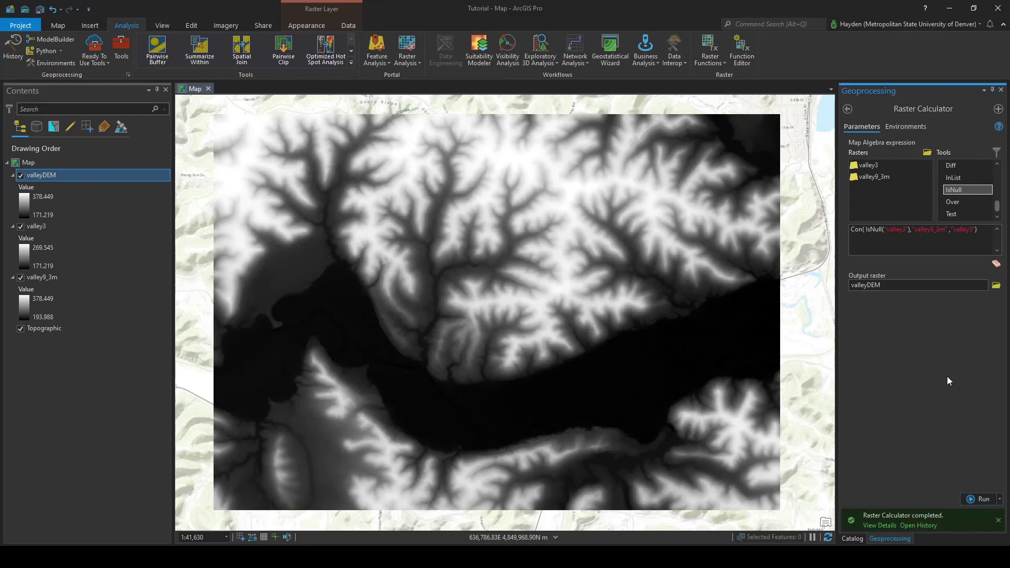
click(1001, 90)
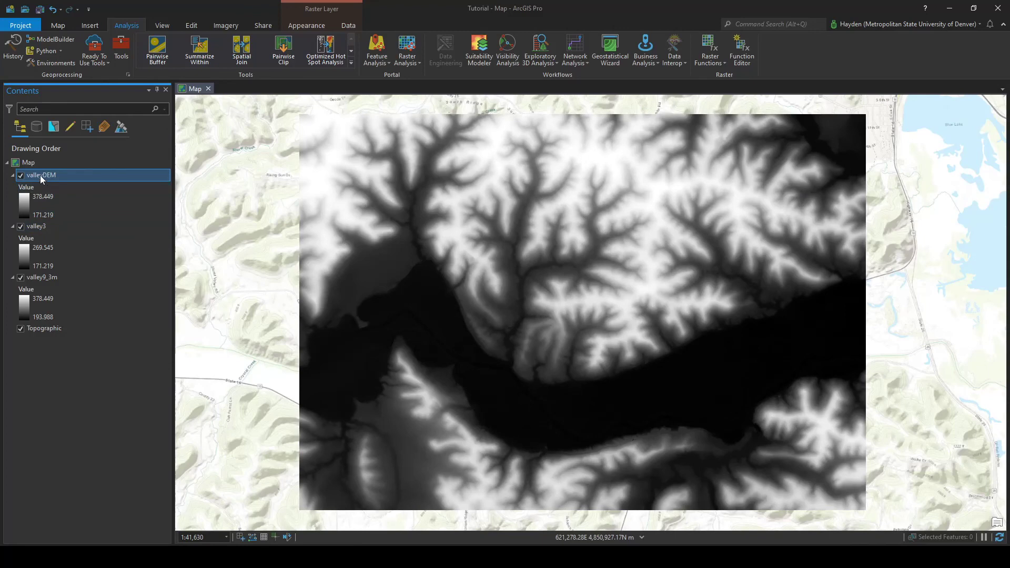
Compare the value ranges of valleyDEM, valley3 and valley9_3m in Contents.
click(32, 203)
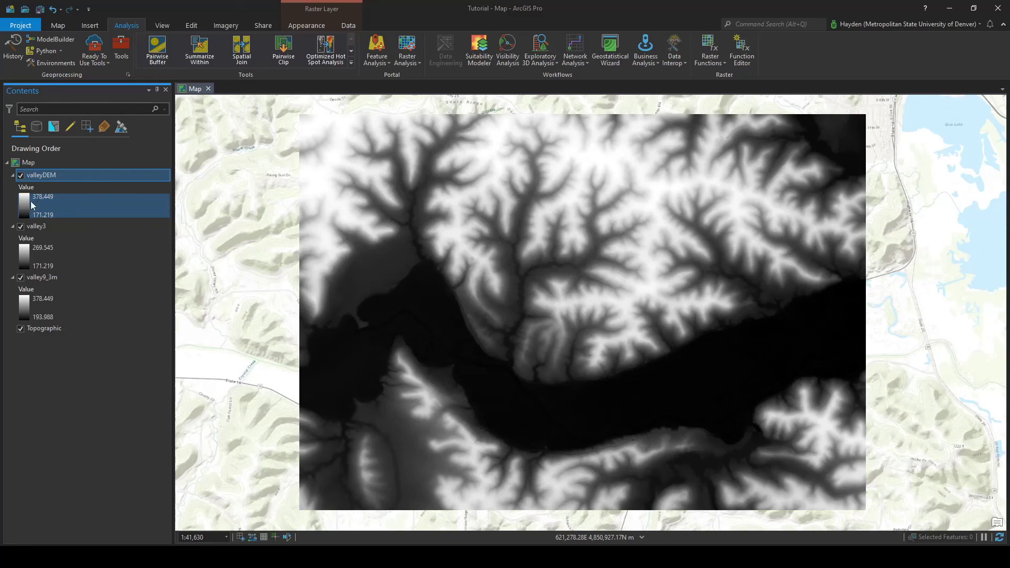
click(52, 263)
click(31, 303)
click(69, 266)
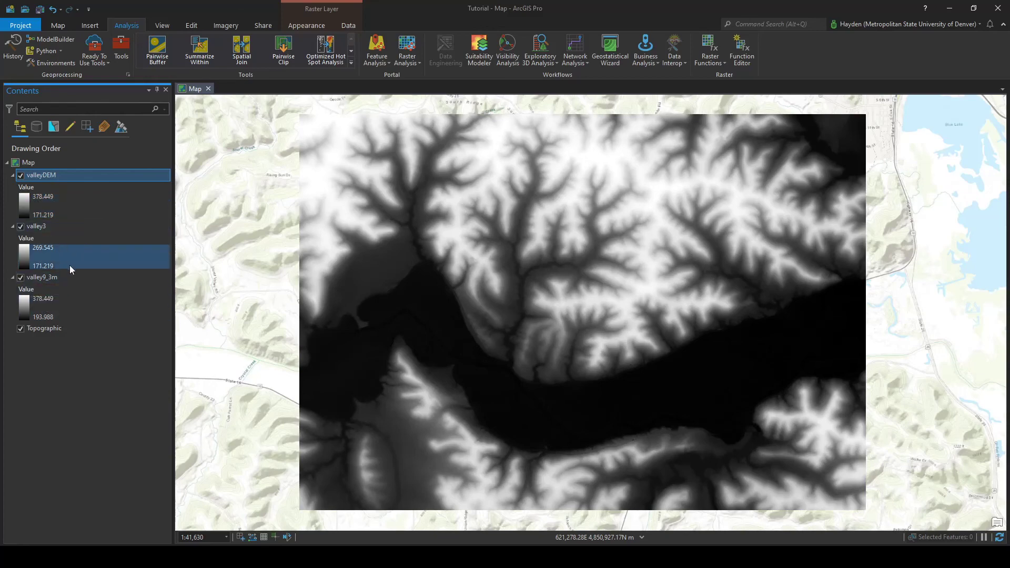
click(44, 215)
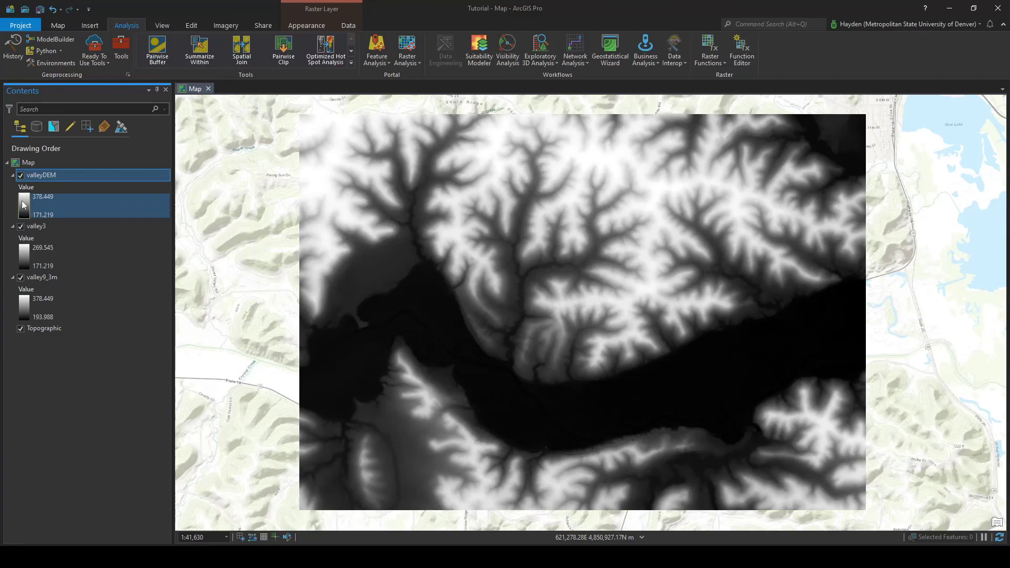
click(24, 260)
click(27, 308)
click(32, 208)
Hide valley3 and valley9_3m and collapse their legends.
click(27, 253)
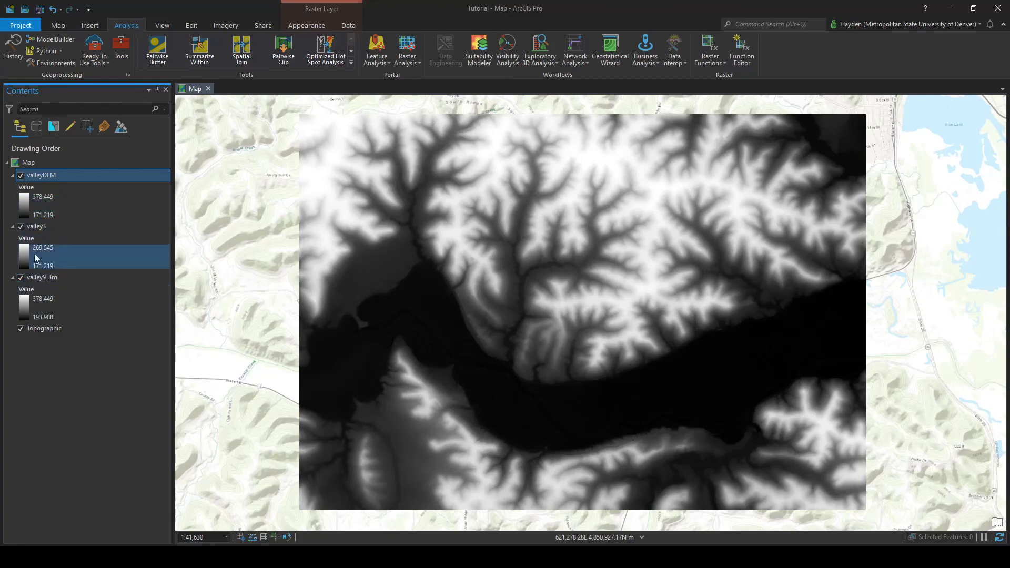
click(24, 227)
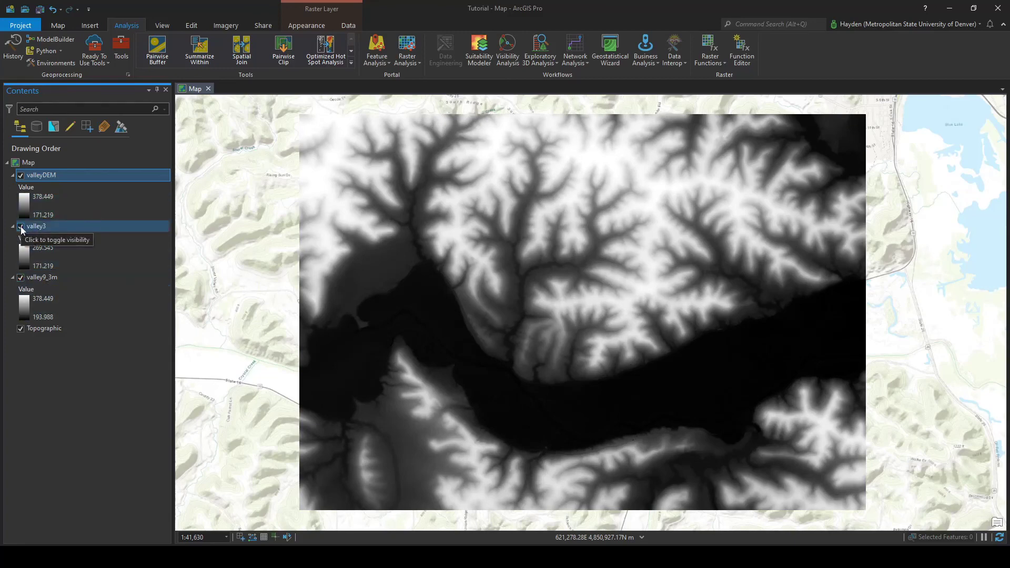
click(20, 227)
click(20, 278)
click(13, 277)
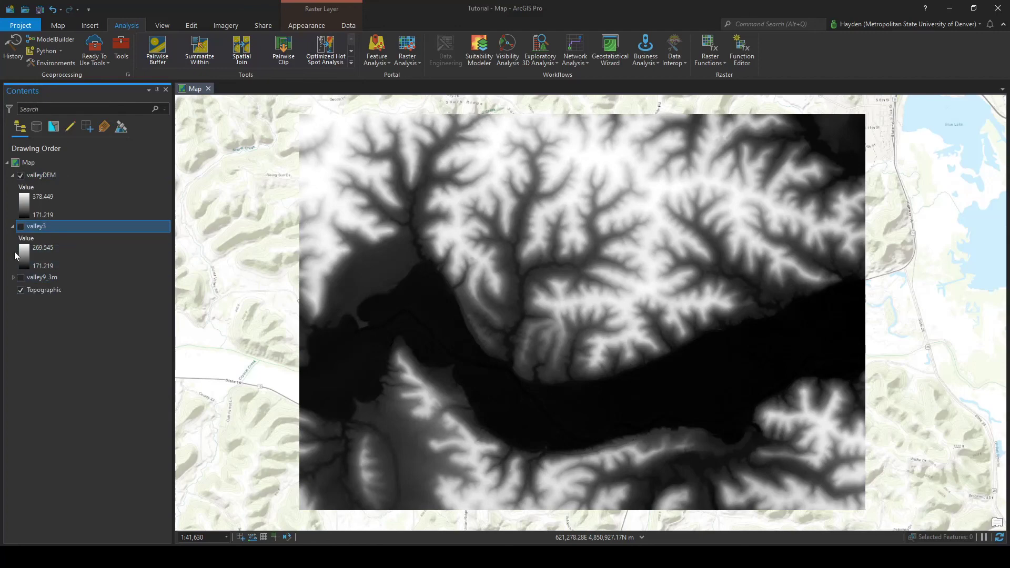
click(13, 226)
right_click(40, 178)
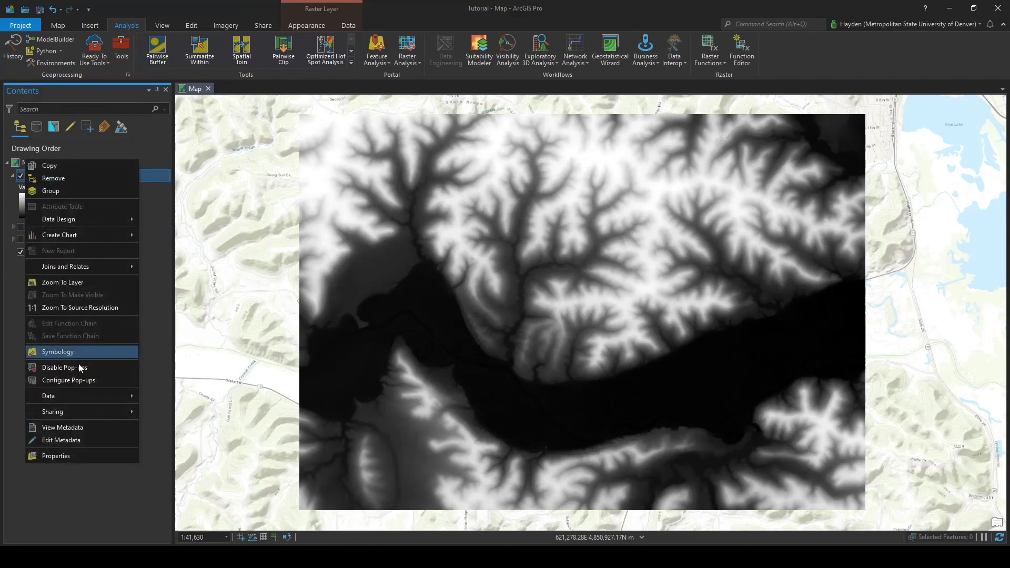
click(67, 455)
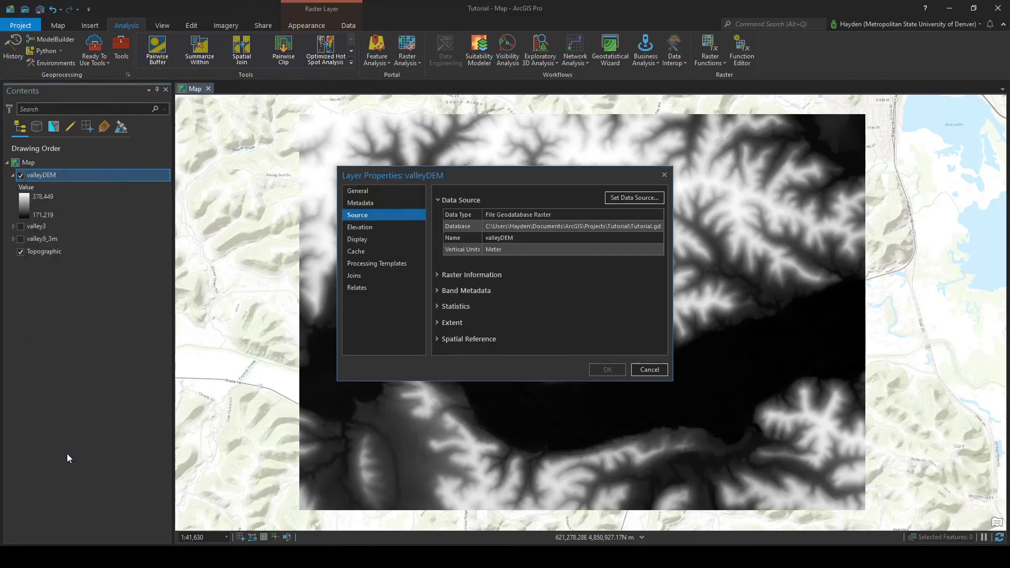
click(436, 274)
scroll(584, 269, down, 1)
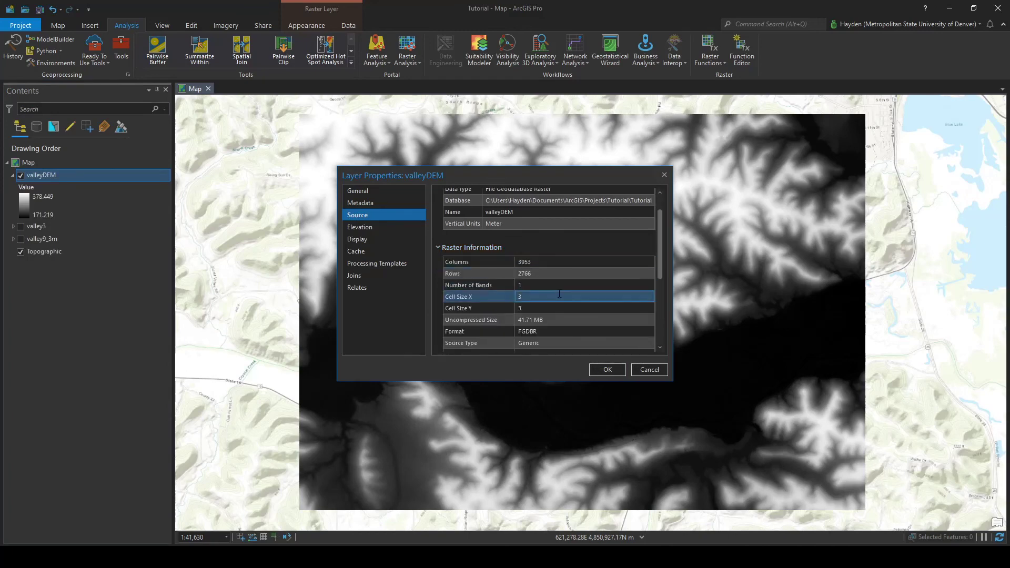
click(541, 298)
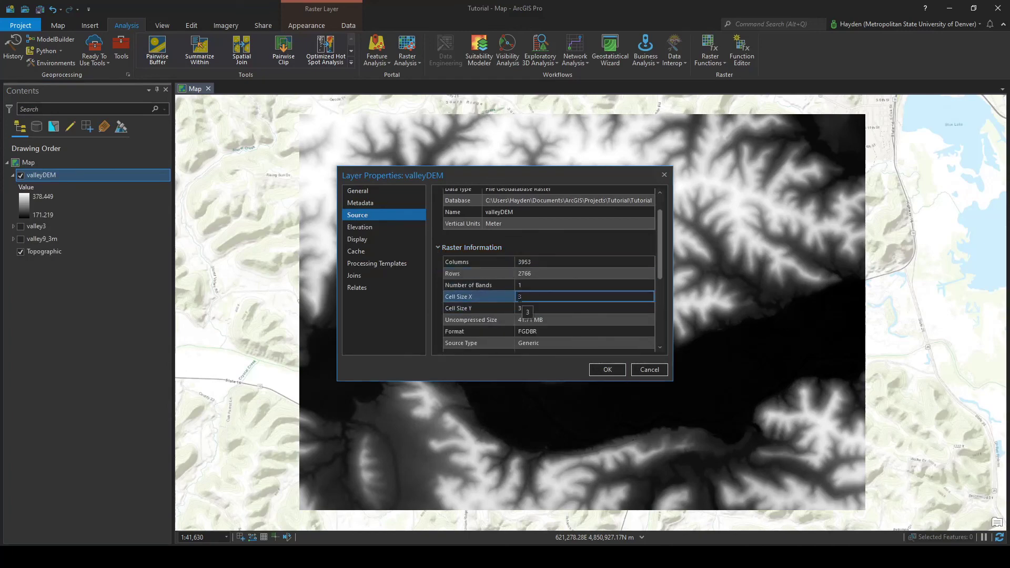
key(Up)
key(Up)
key(Up)
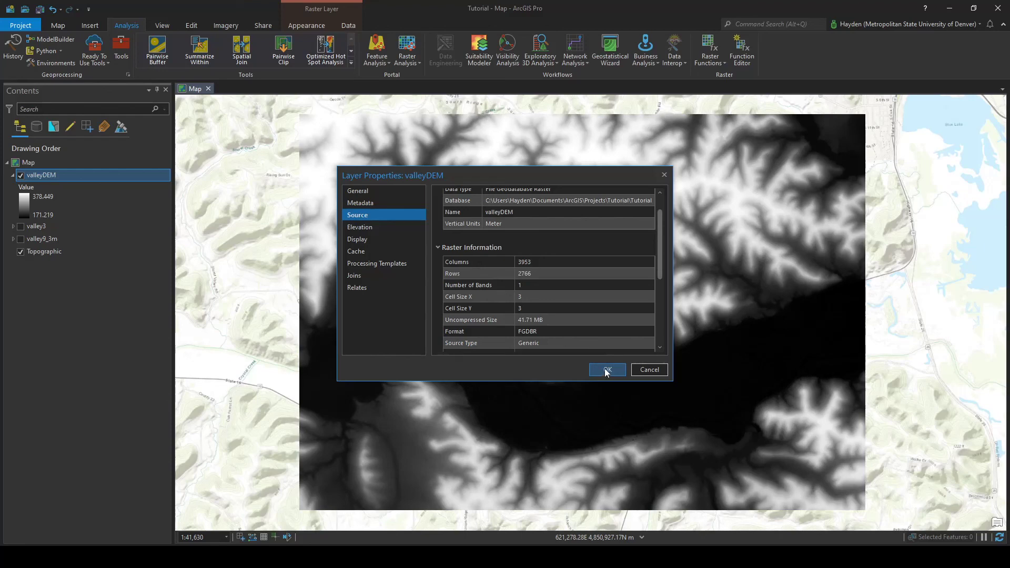
click(606, 371)
Apply the green-yellow-red-white colour scheme to valleyDEM's symbology and recentre the map.
click(306, 25)
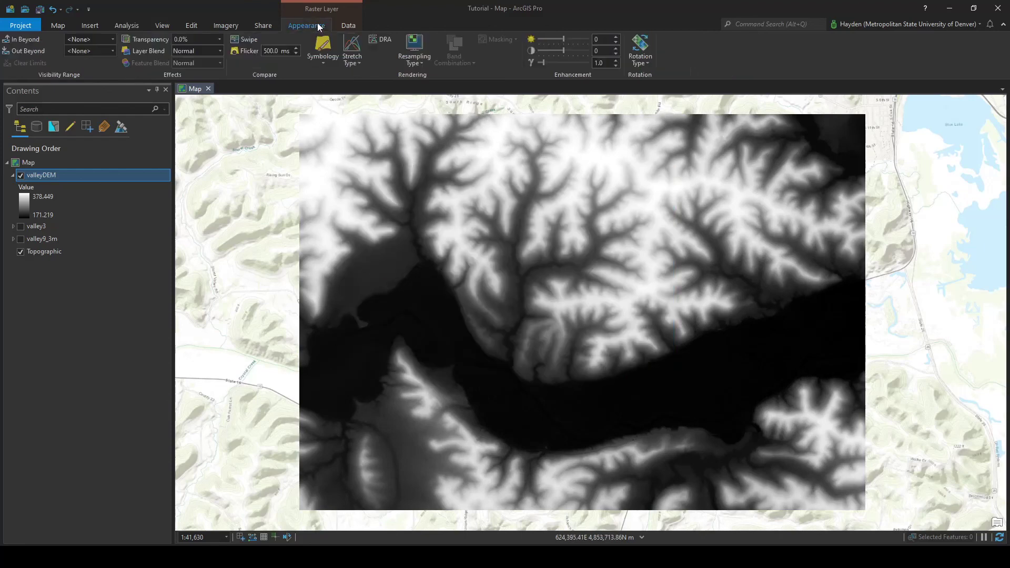
click(321, 46)
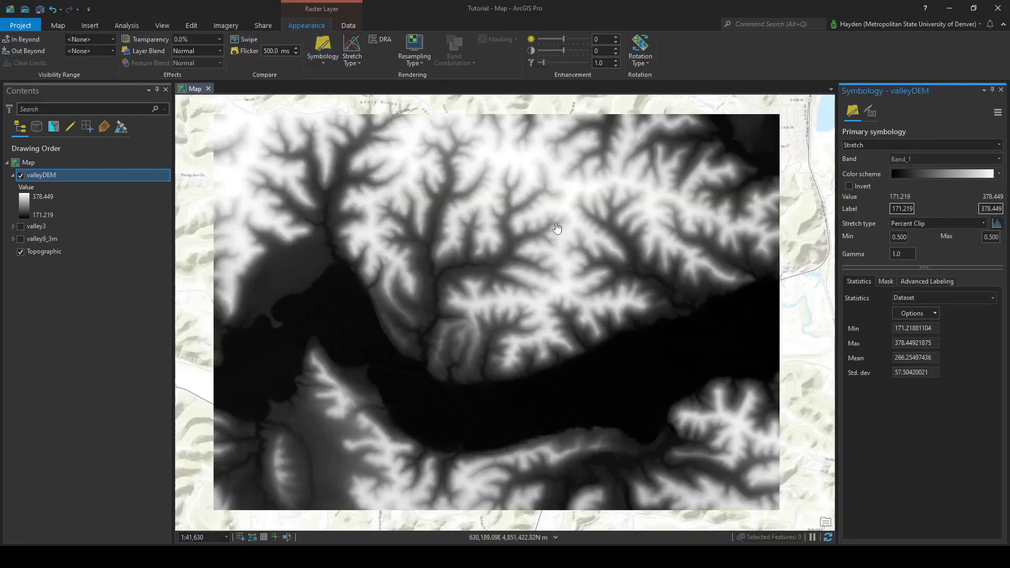
click(929, 175)
scroll(961, 263, down, 3)
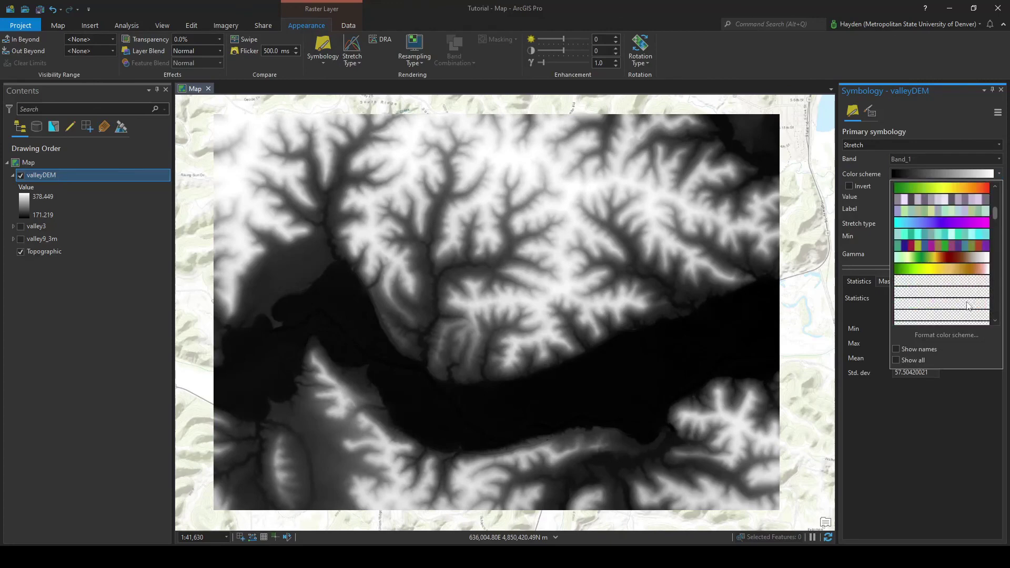
click(968, 256)
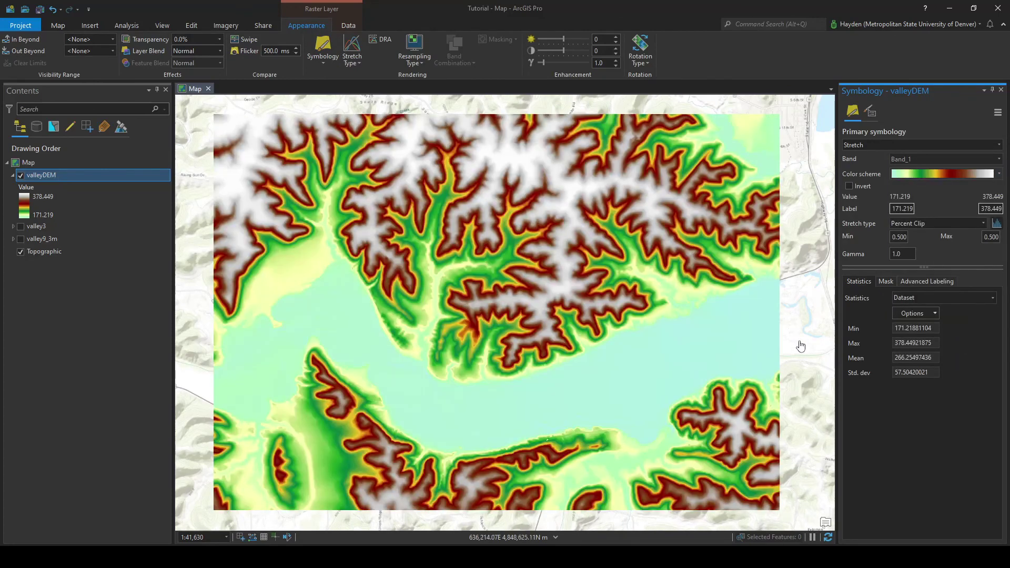
drag(718, 351, 726, 348)
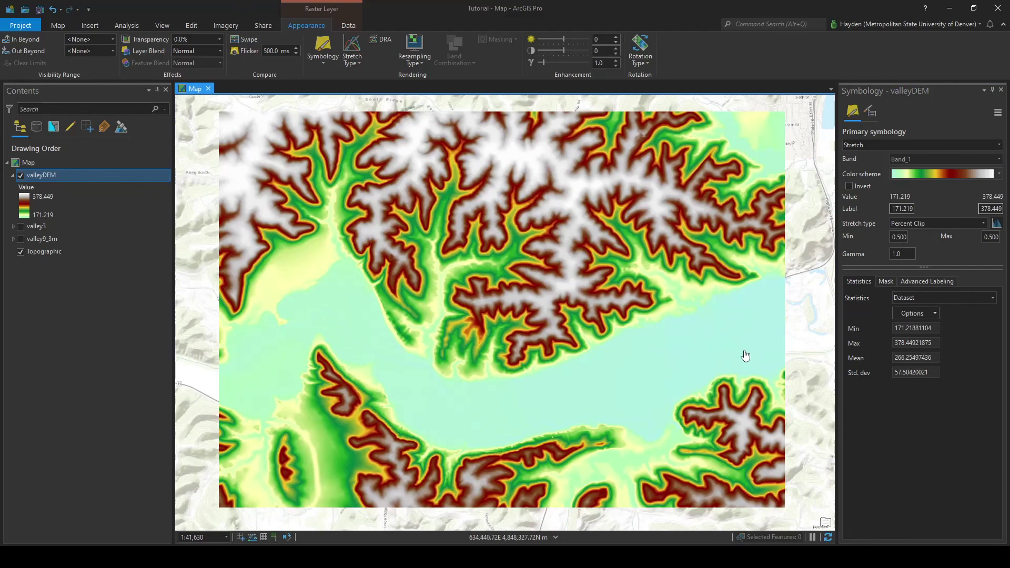
drag(785, 357, 782, 364)
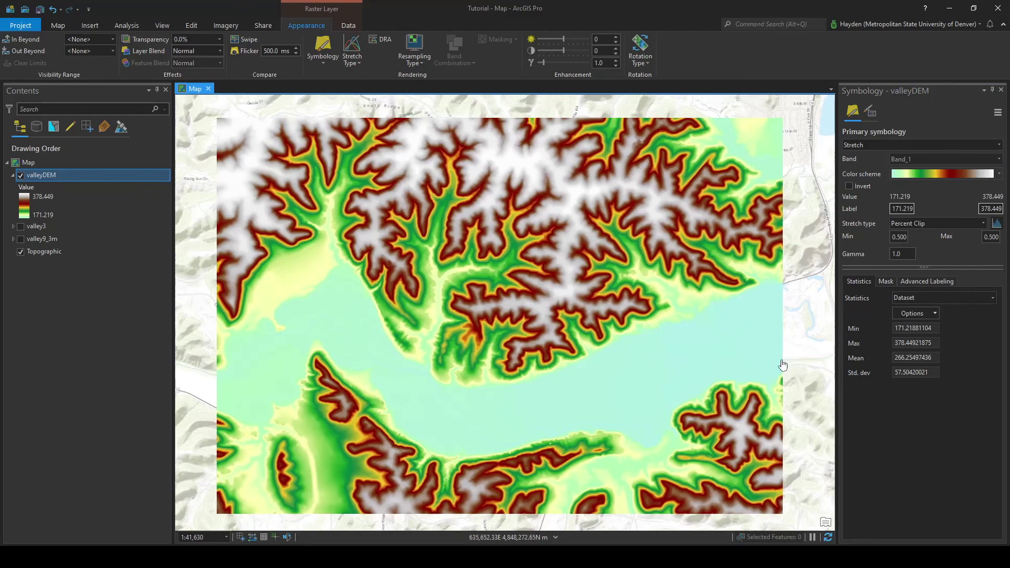